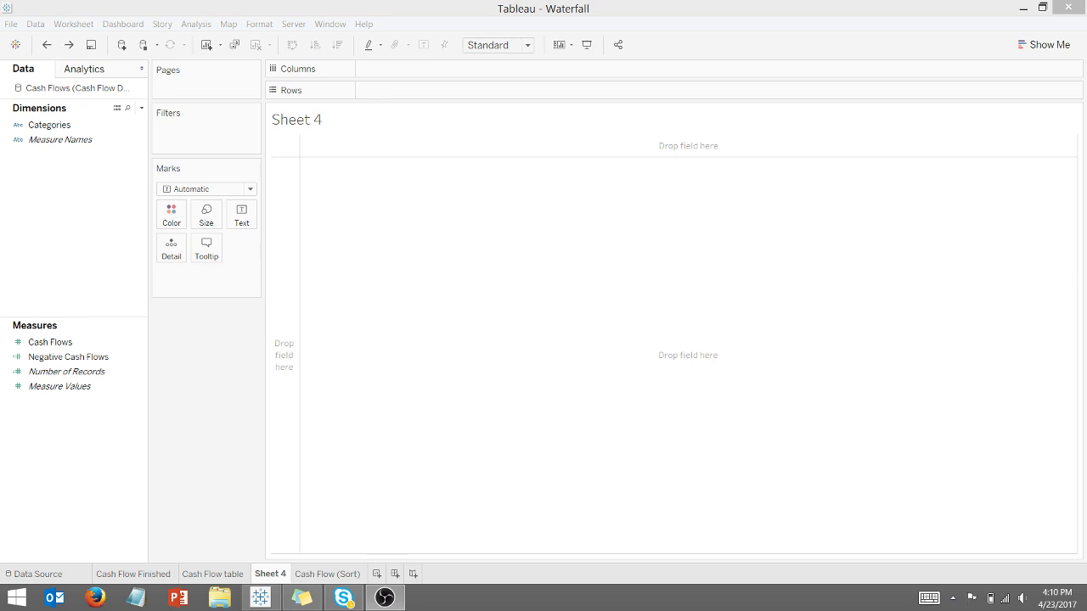
- Look over the Cash Flow data sheet, then return to the empty Sheet 4
left_click(237, 576)
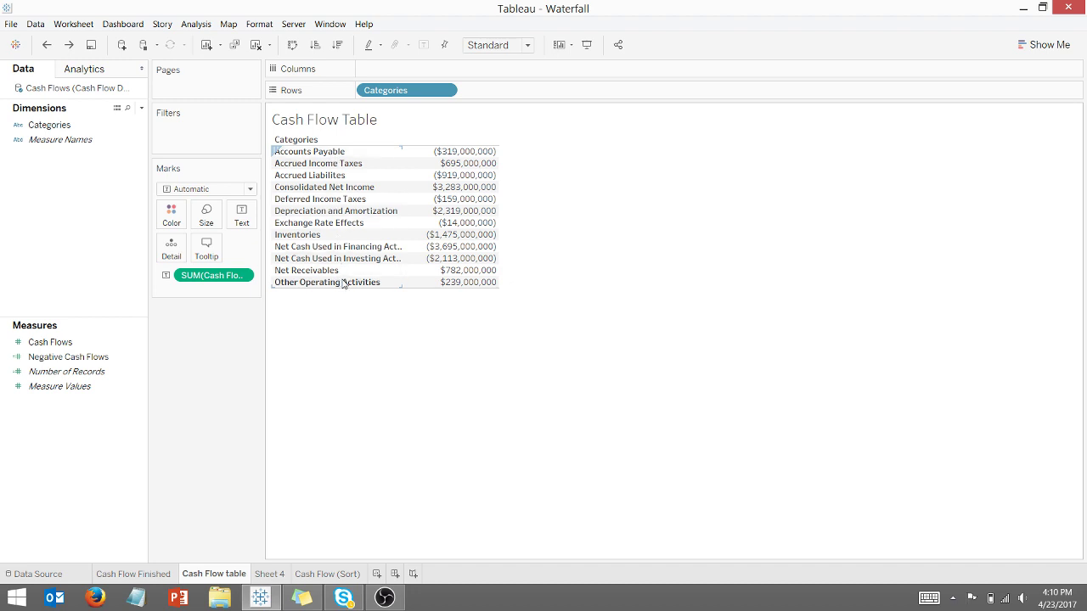
mouse_move(460, 292)
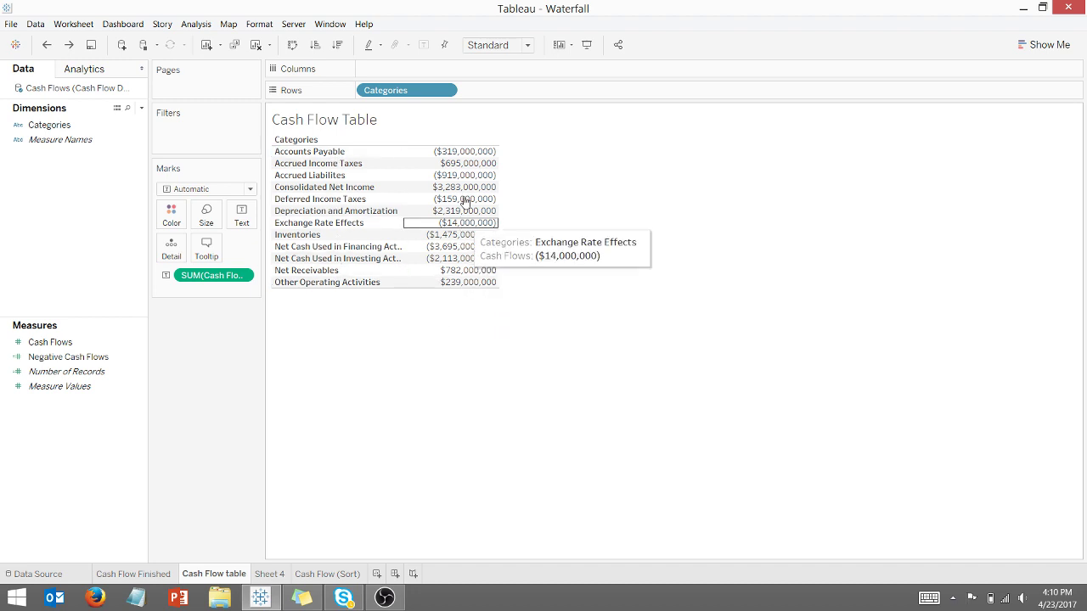
mouse_move(467, 160)
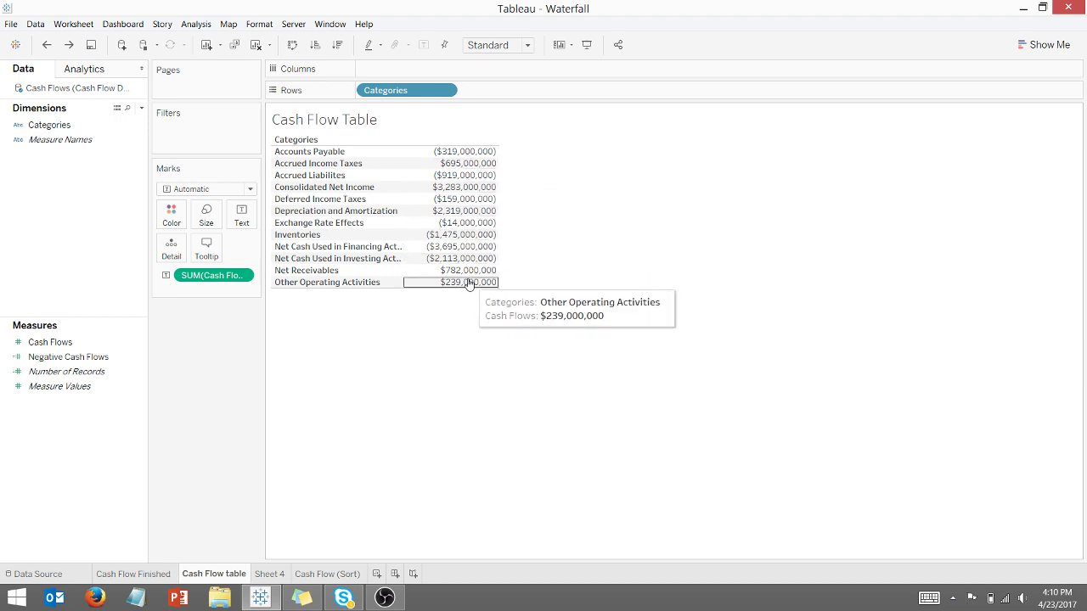
left_click(273, 573)
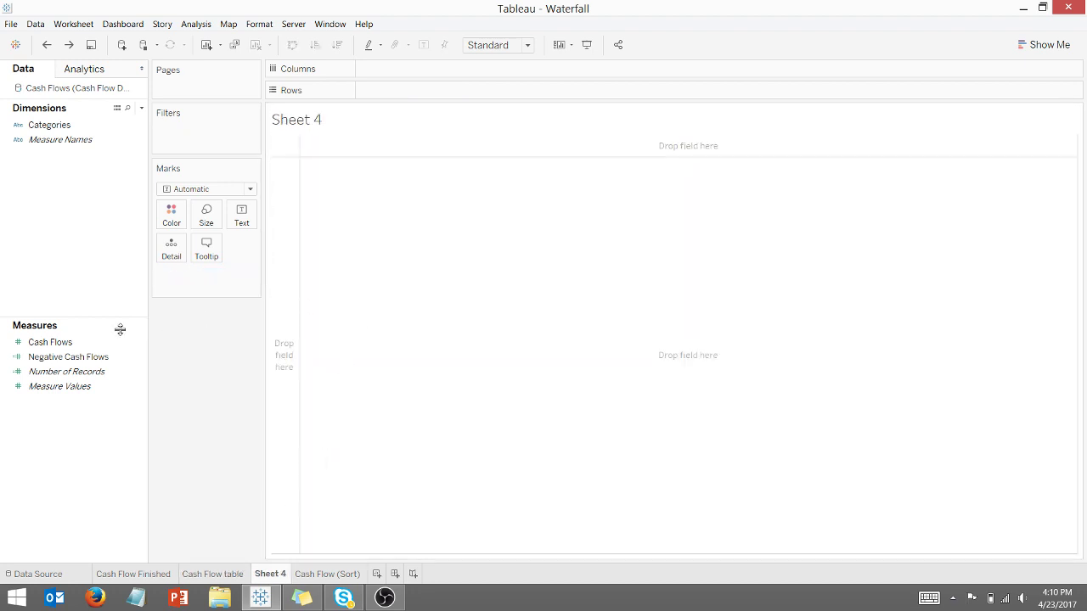
- Put SUM(Cash Flows) on Rows and Categories on Columns
left_click(66, 343)
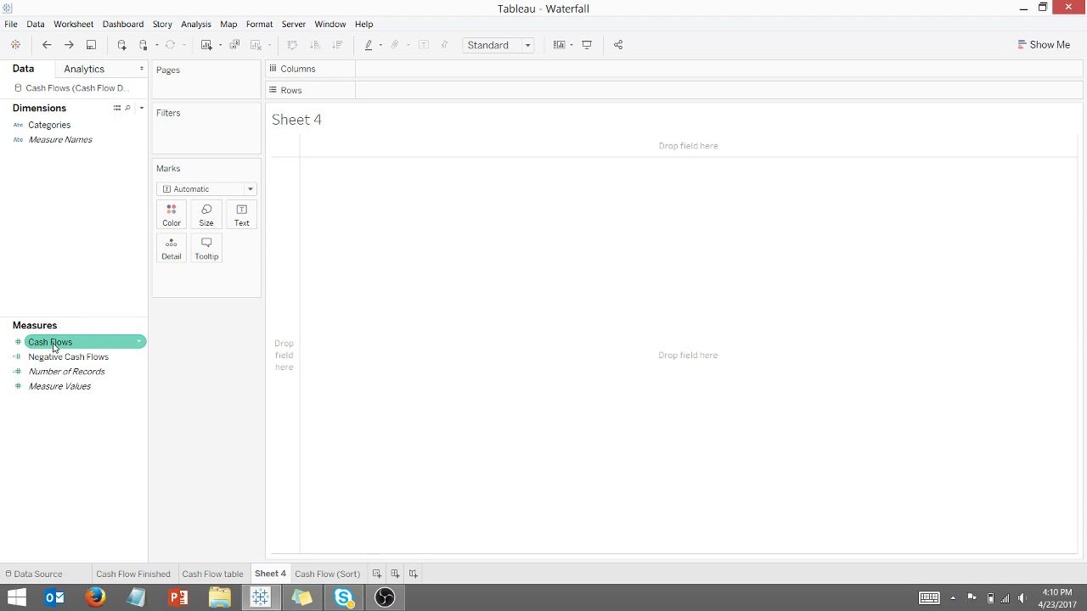
left_click_drag(65, 343, 404, 100)
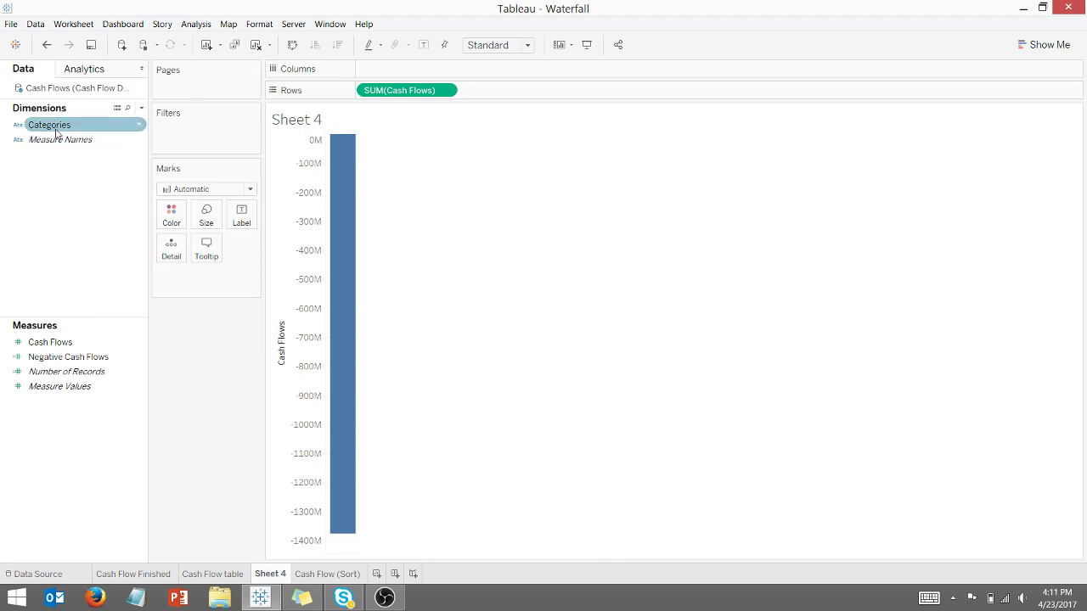
left_click_drag(56, 133, 403, 80)
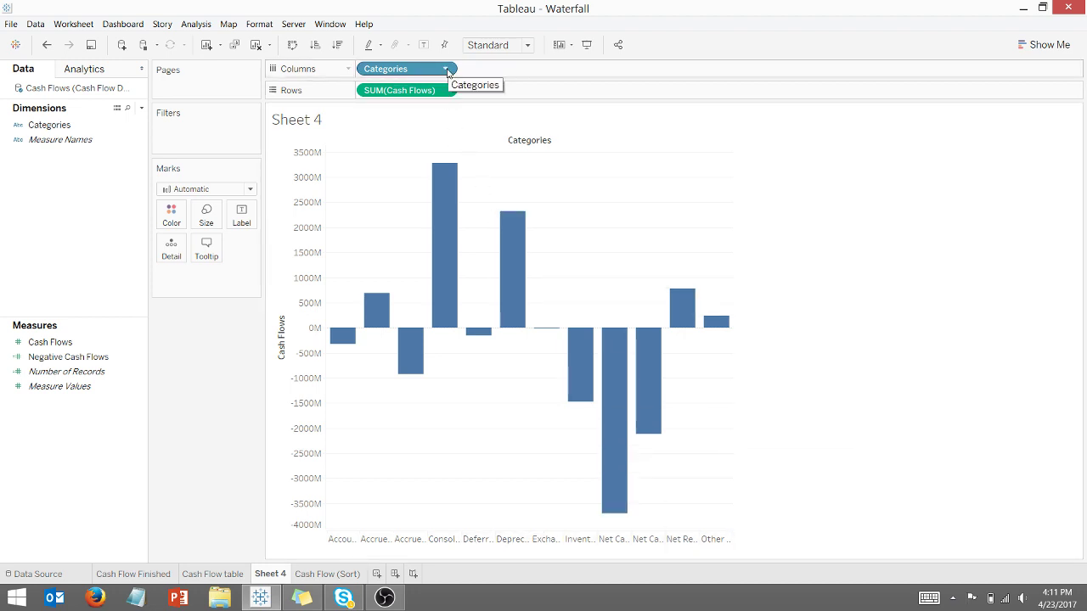
- Sort Categories manually with Depreciation and Amortization moved up, then view the Cash Flow (Sort) sheet
left_click(444, 69)
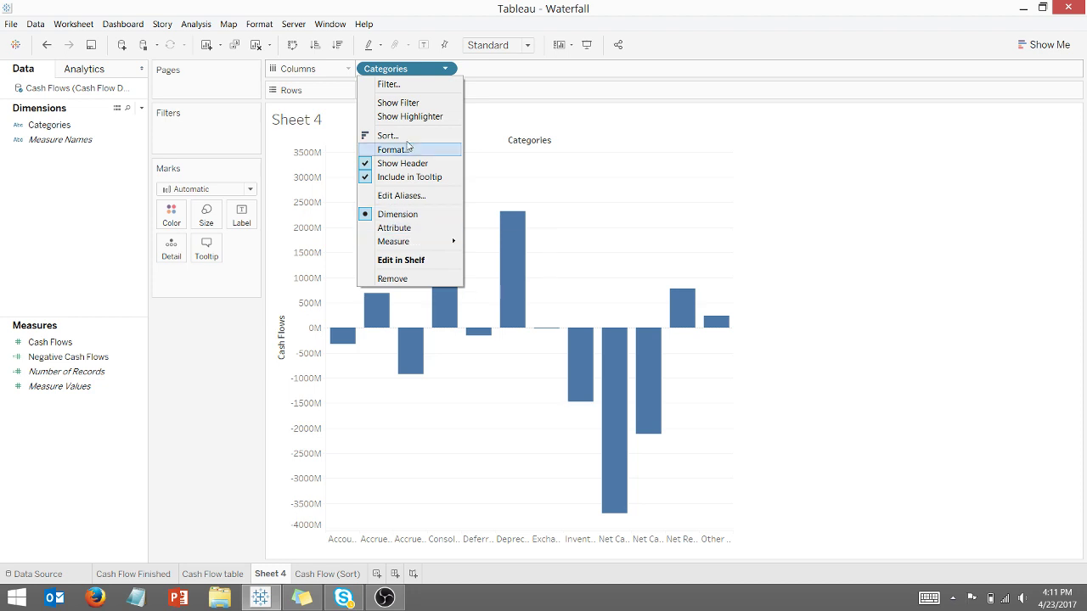
left_click(397, 137)
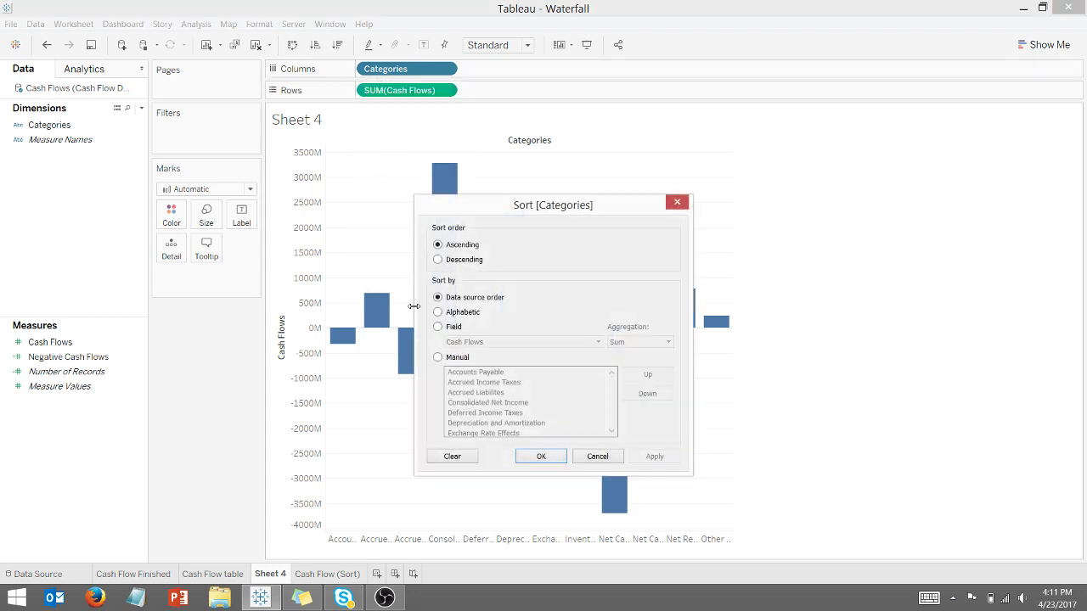
left_click(438, 357)
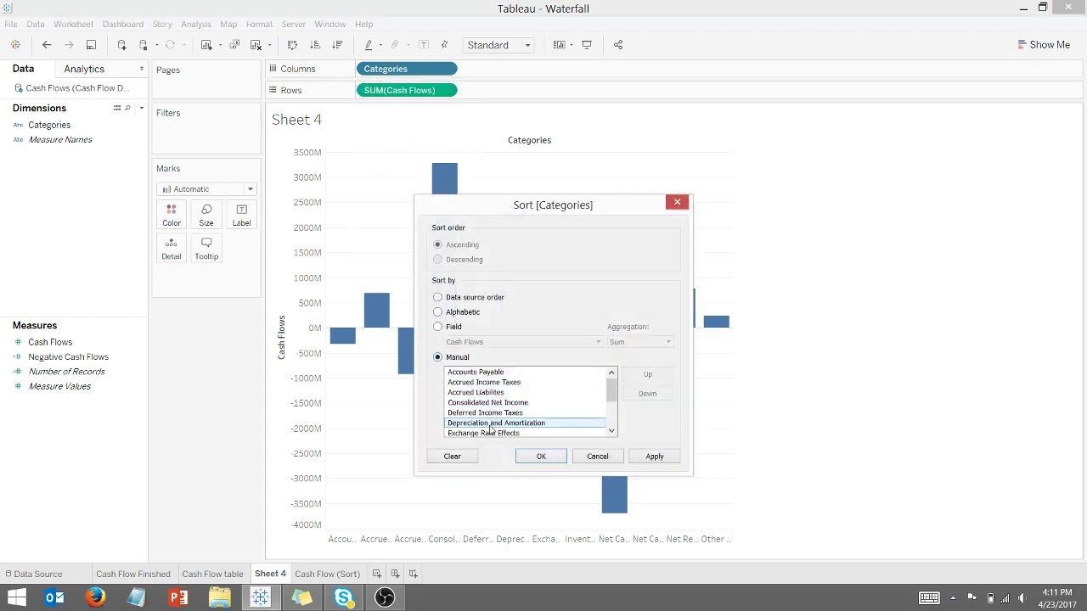
mouse_move(494, 423)
left_mouse_down()
mouse_move(491, 372)
mouse_move(480, 406)
left_mouse_up()
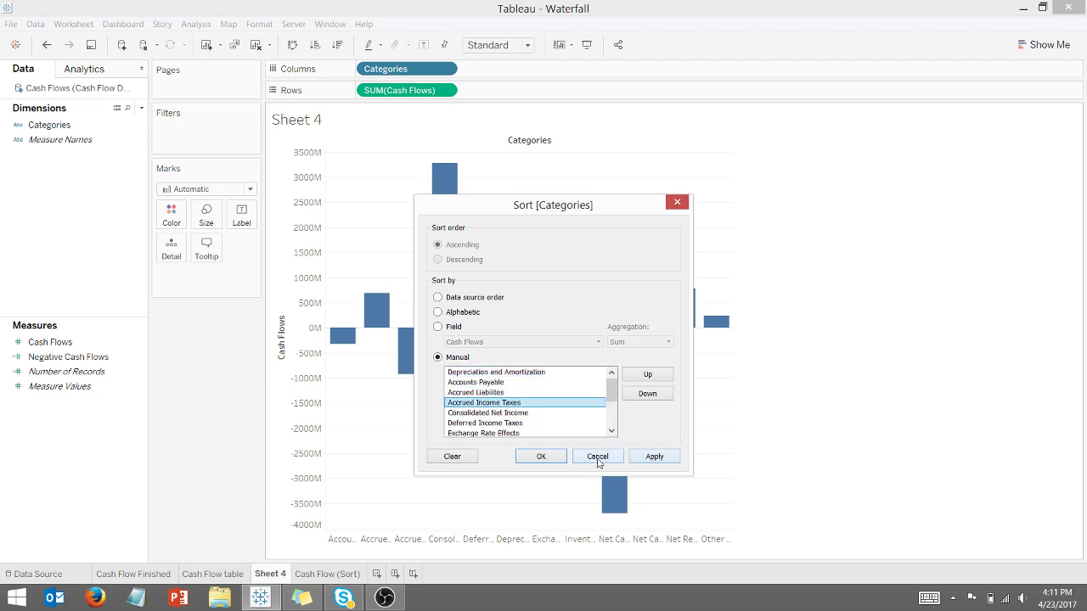
left_click(540, 456)
left_click(327, 574)
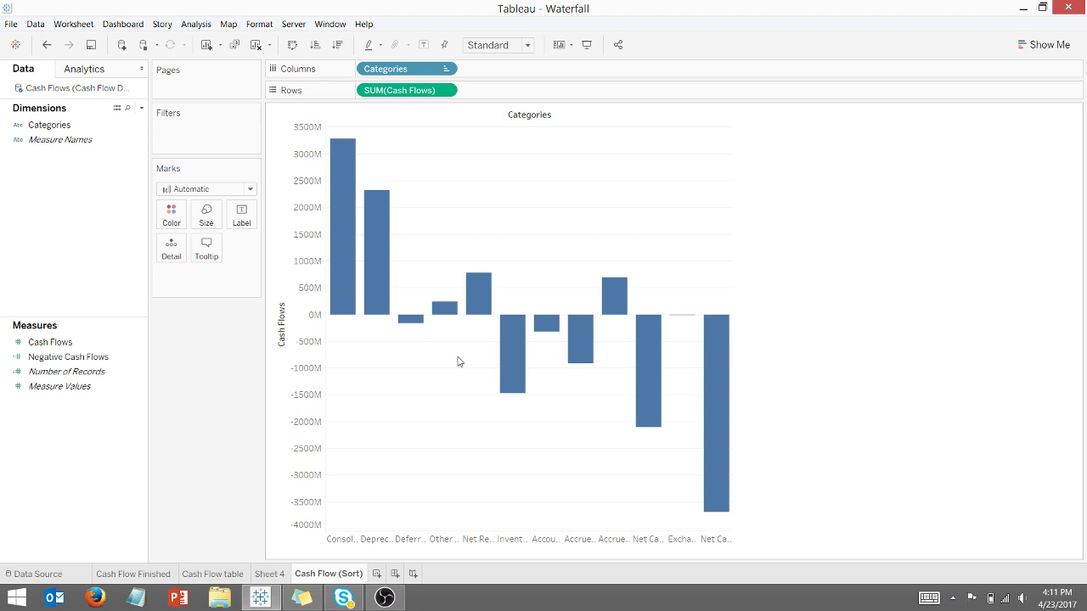
- Set the category header font size to 8 and switch the view size to Fit Width
right_click(344, 547)
left_click(379, 477)
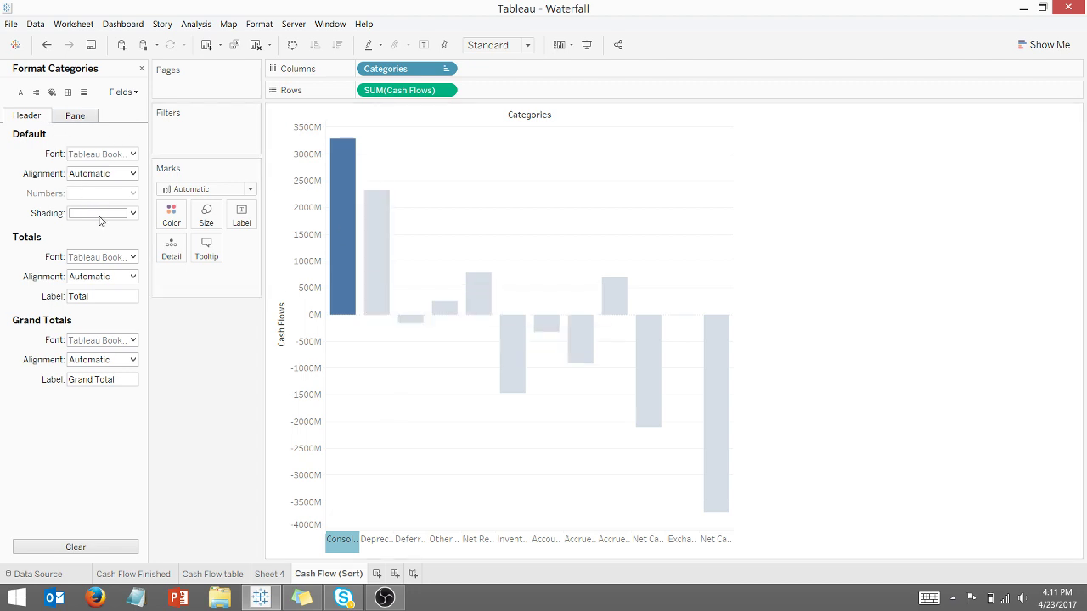
left_click(134, 160)
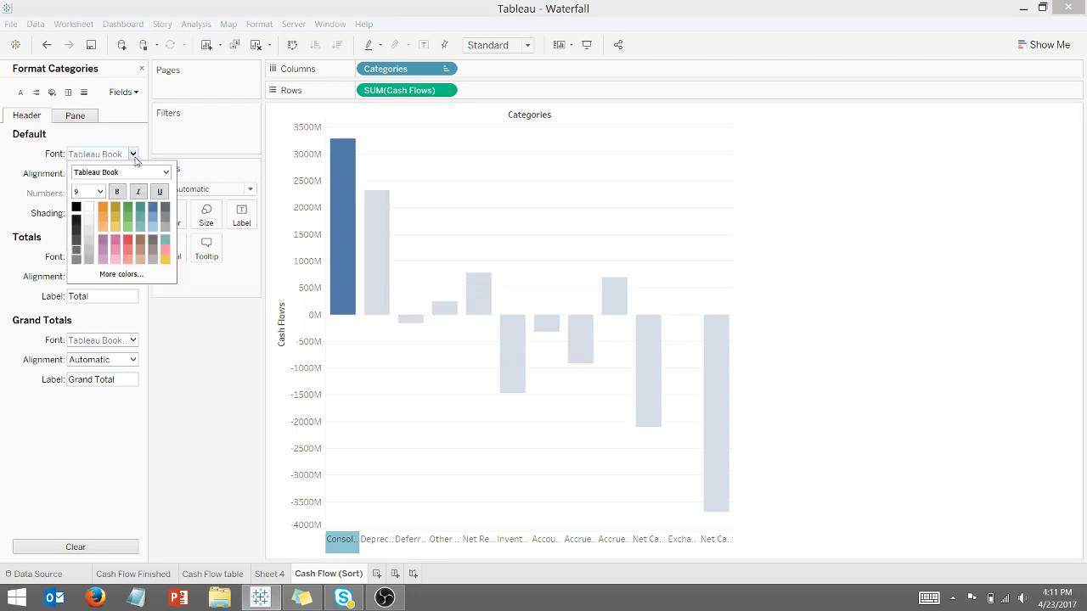
left_click(100, 192)
left_click(93, 205)
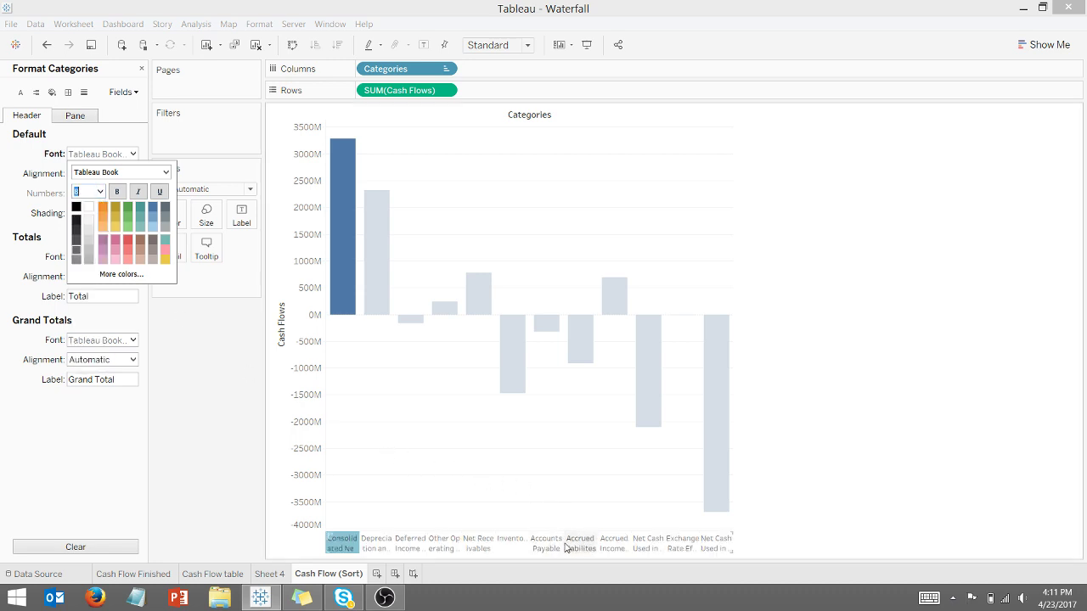
left_click(871, 288)
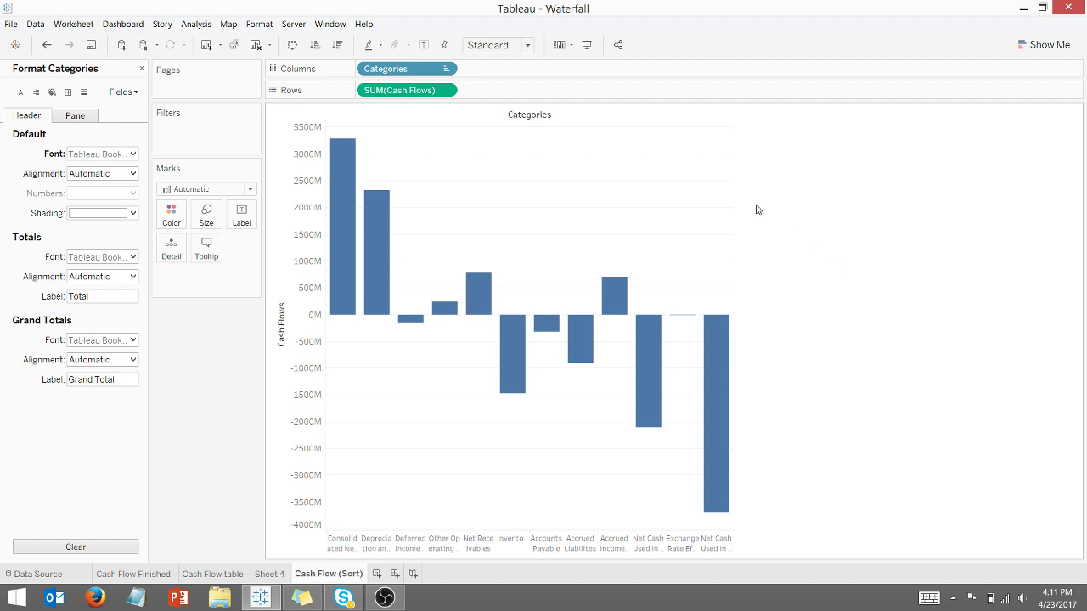
left_click(528, 45)
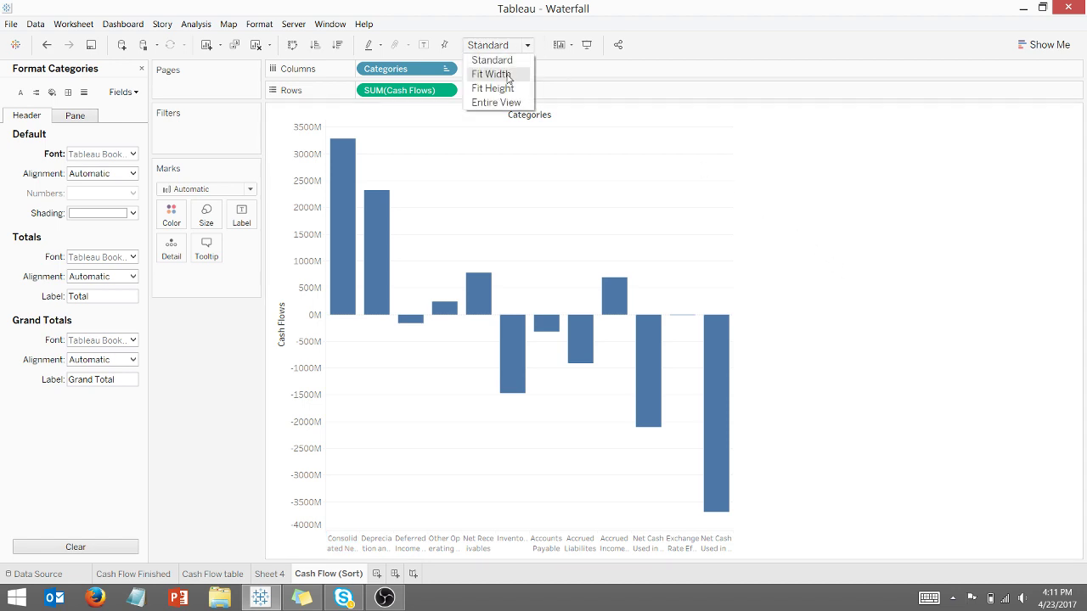
left_click(508, 77)
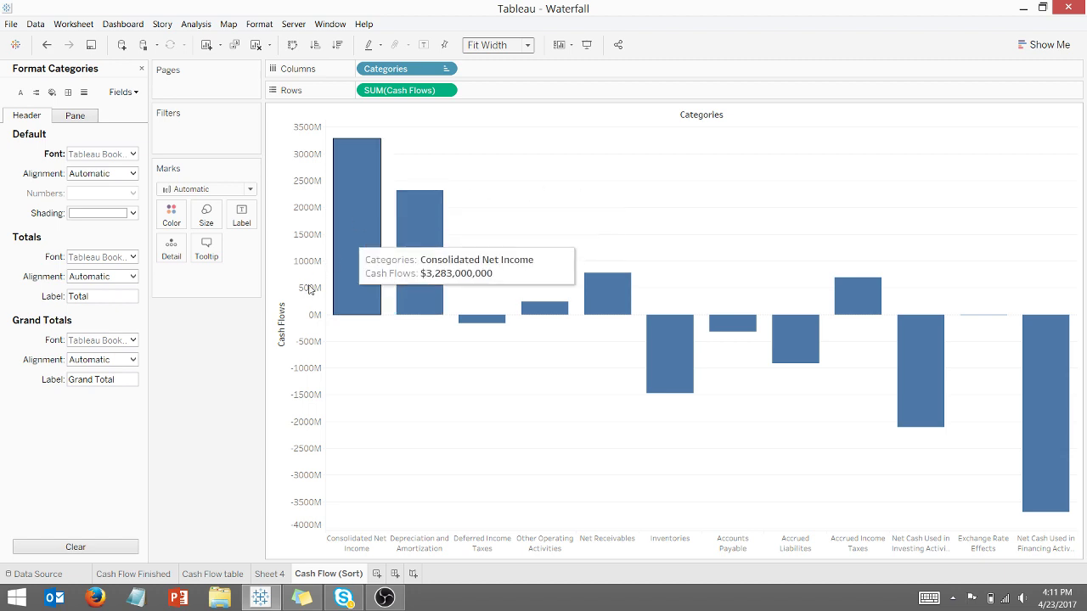
- Format the Cash Flows axis as Currency (Custom) with 0 decimals and Millions (M) units
right_click(303, 371)
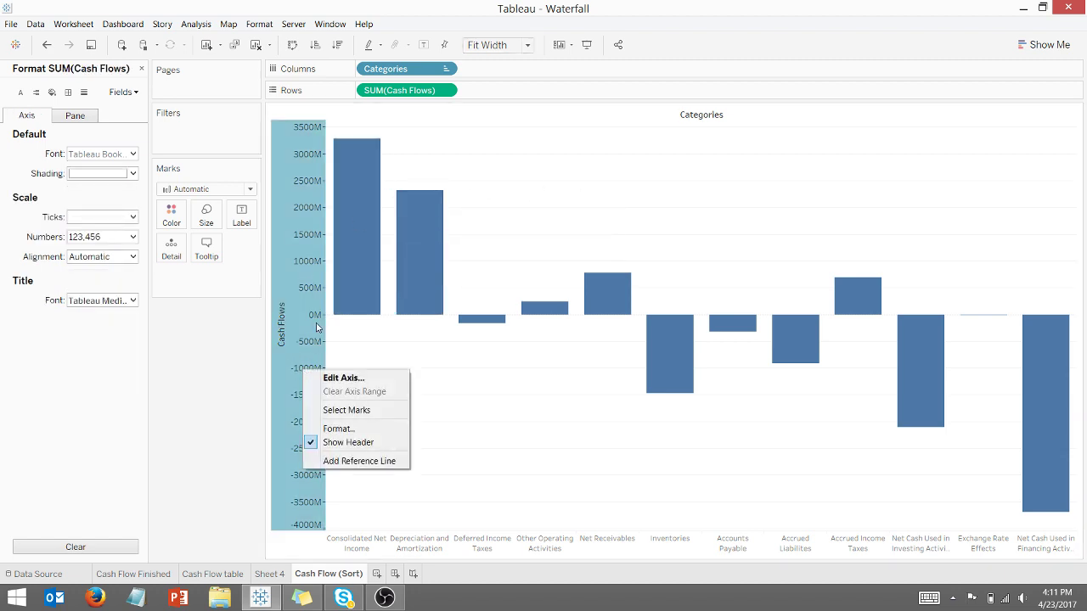
left_click(332, 378)
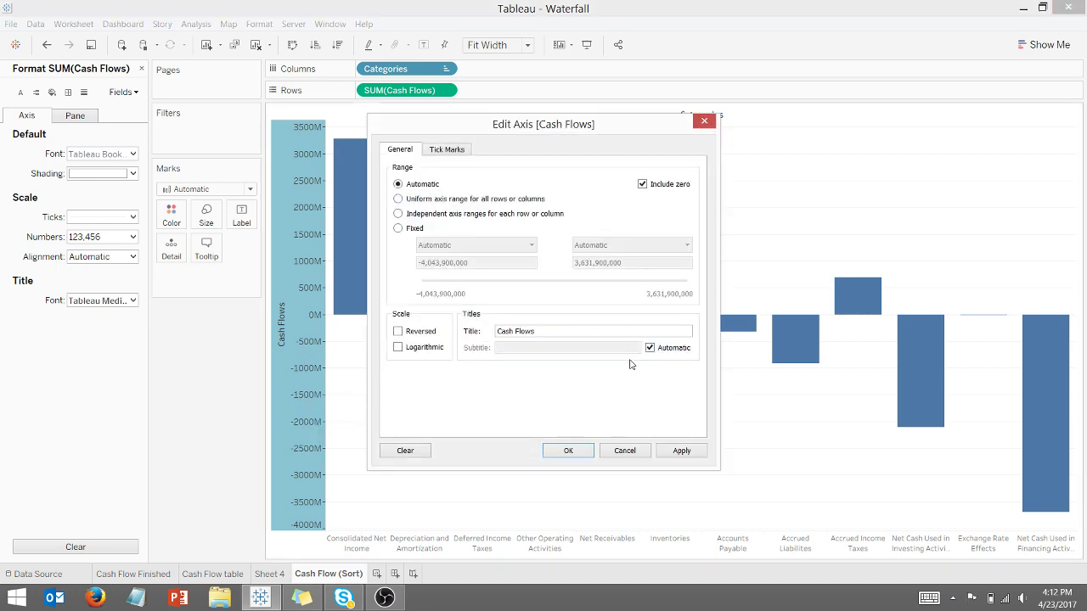
left_click(628, 451)
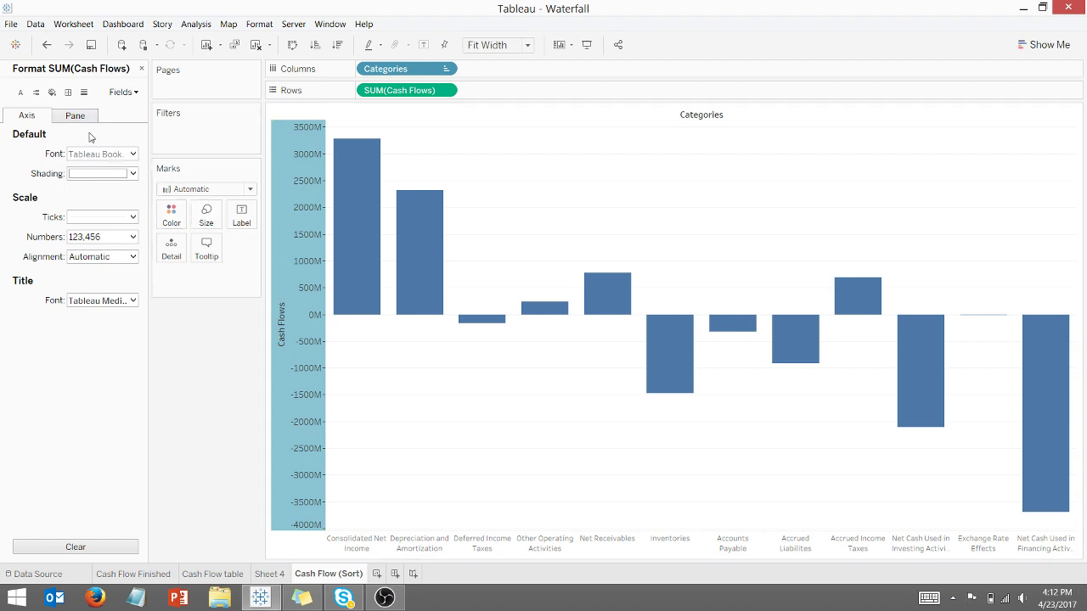
left_click(133, 236)
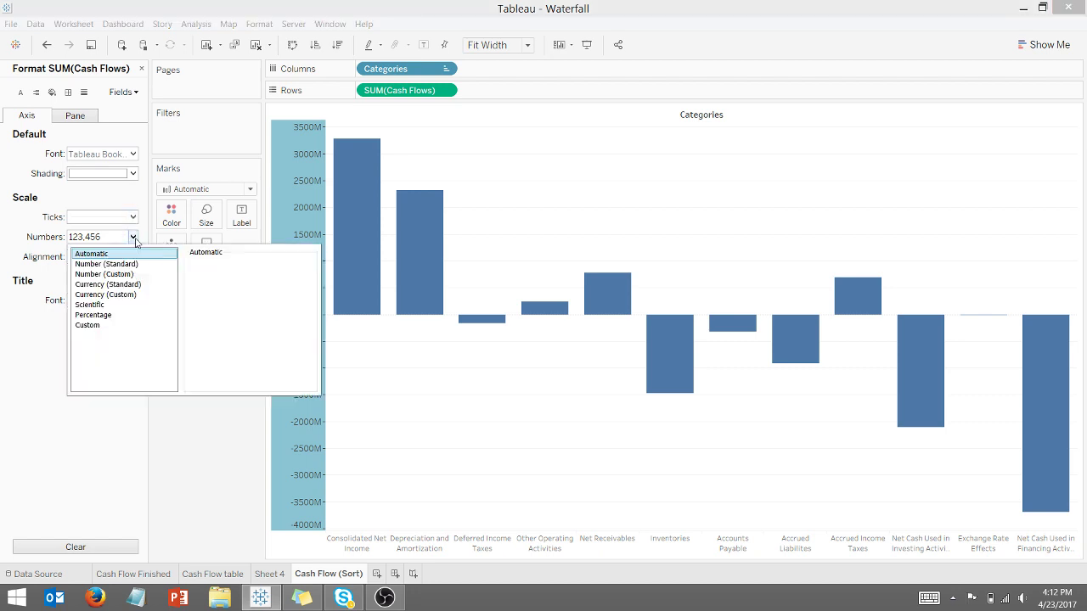
left_click(118, 295)
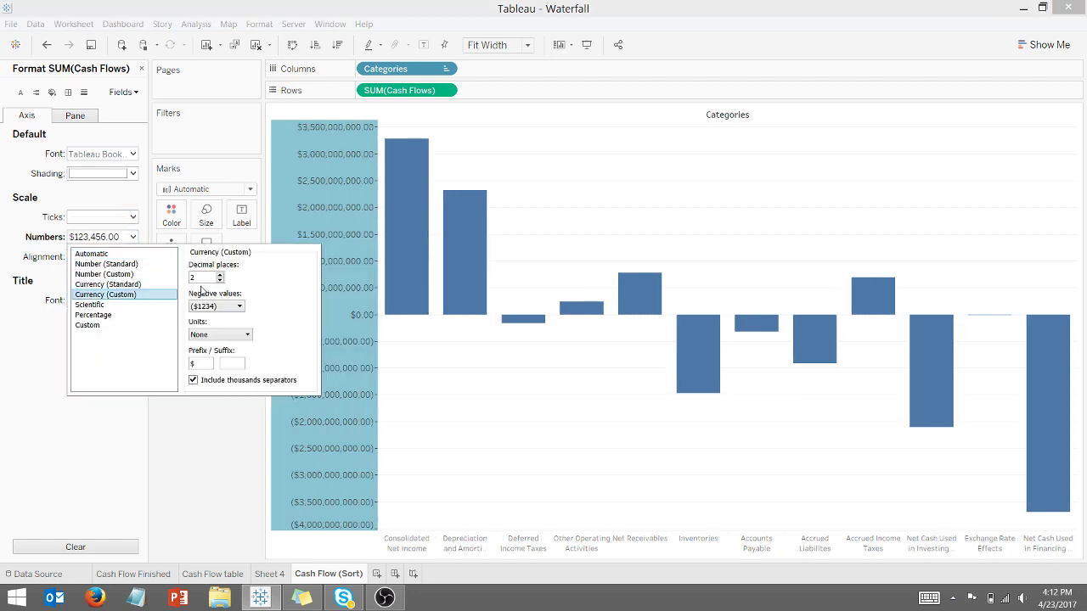
left_click(220, 281)
left_click(220, 281)
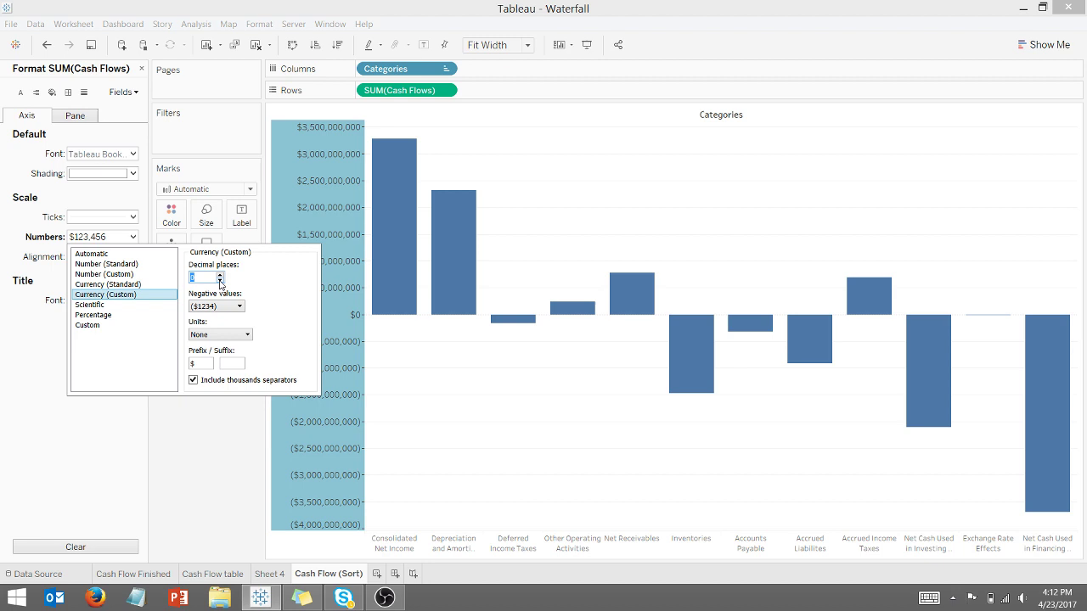
left_click(248, 334)
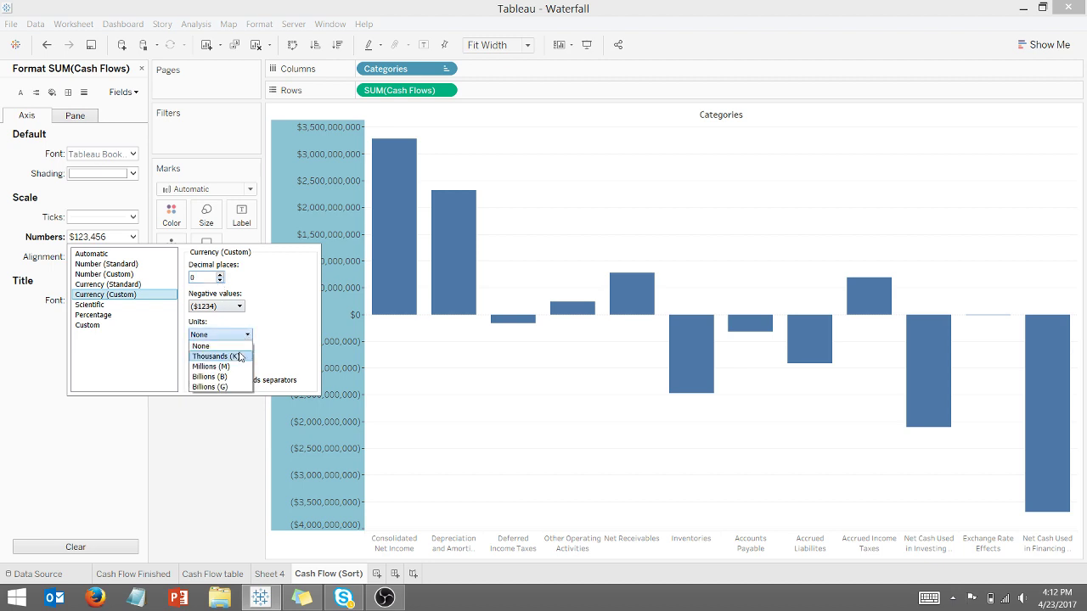
left_click(223, 364)
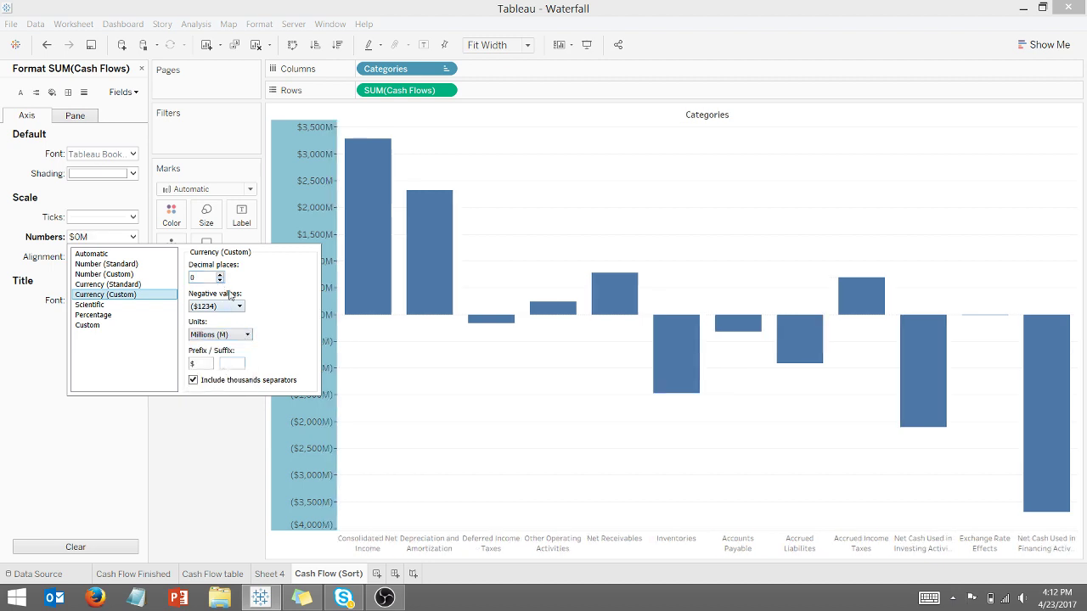
left_click(228, 443)
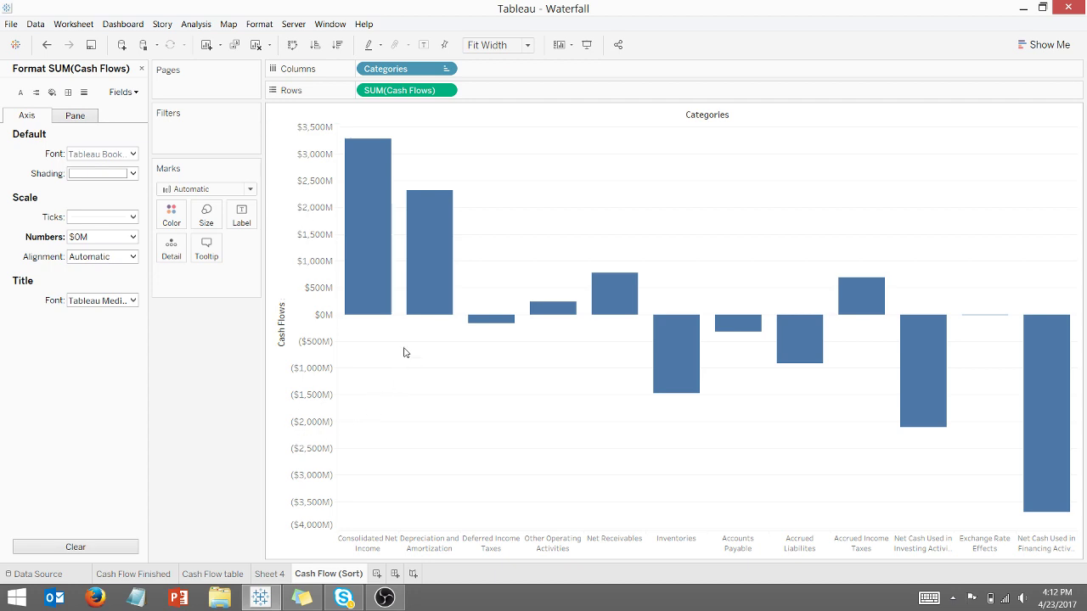
- Apply a Running Total quick table calculation to SUM(Cash Flows)
left_click(444, 90)
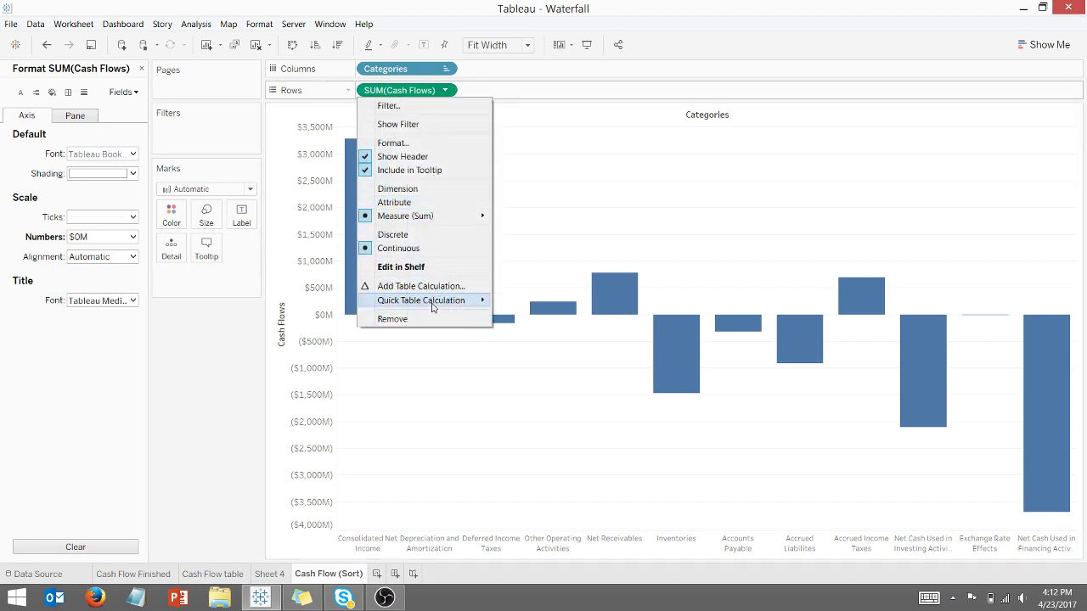
mouse_move(433, 307)
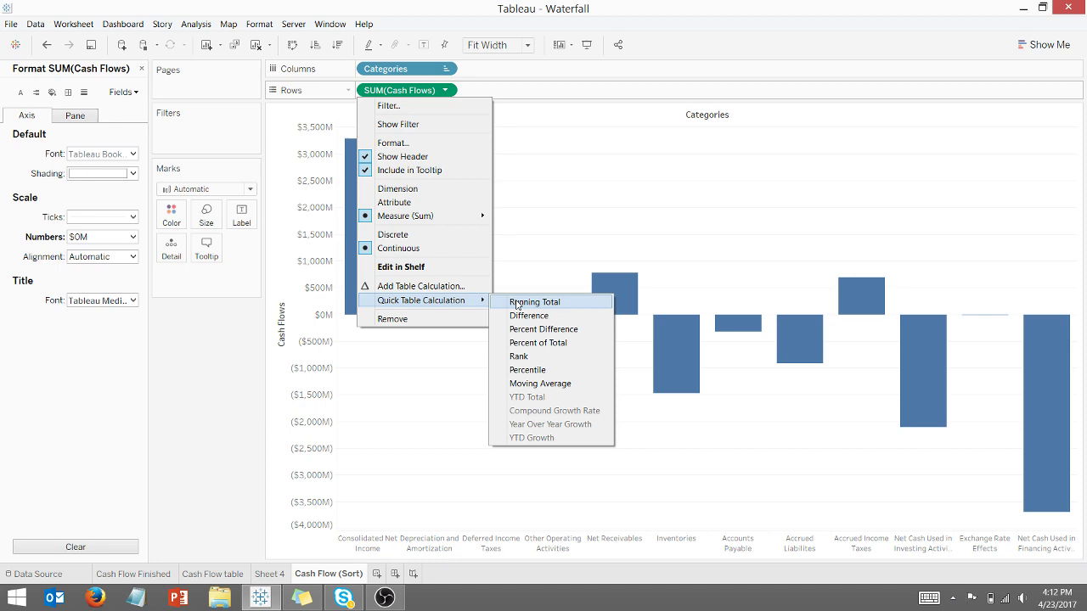
left_click(517, 304)
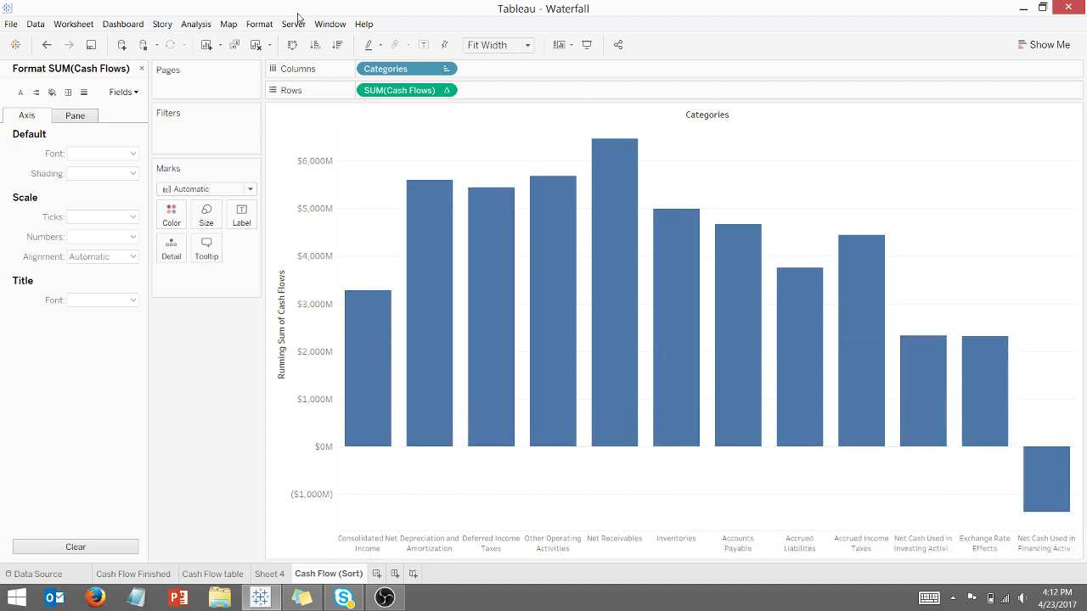
- Show Row Grand Totals to add a Grand Total bar at the end
left_click(196, 26)
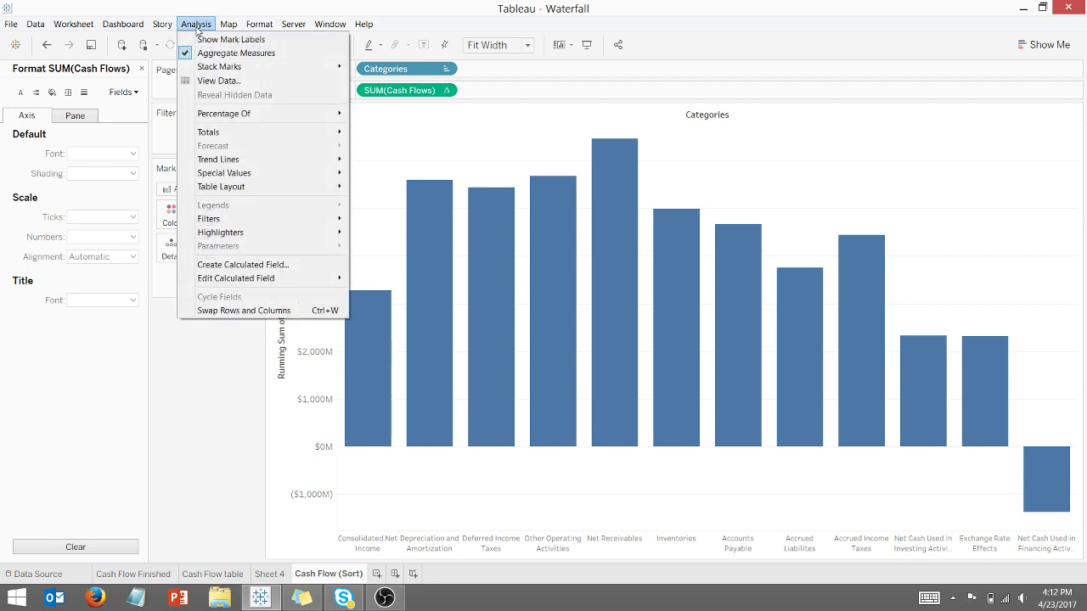
mouse_move(212, 136)
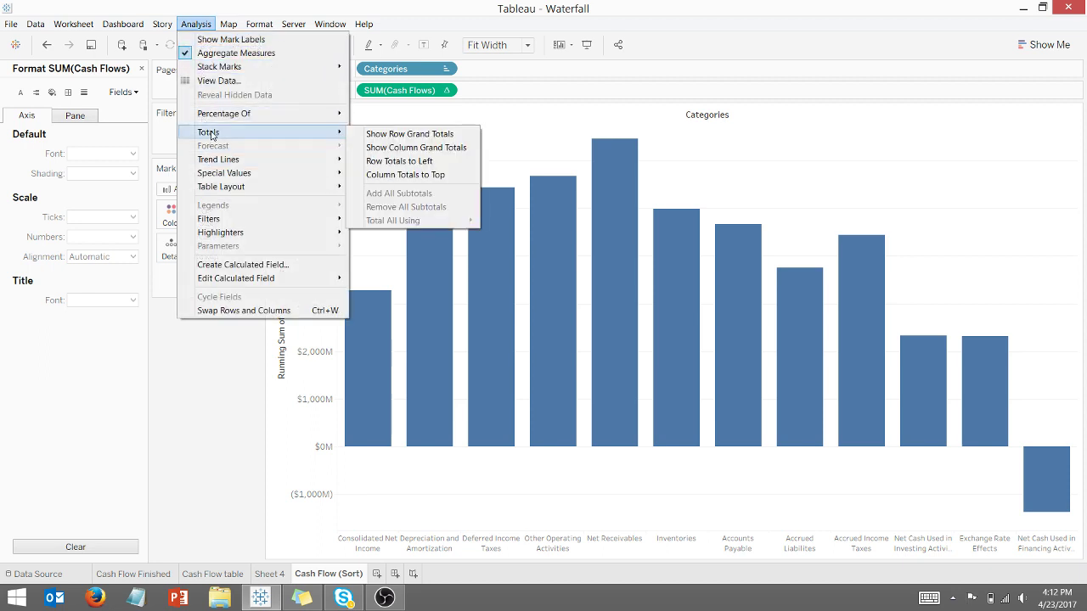
left_click(405, 134)
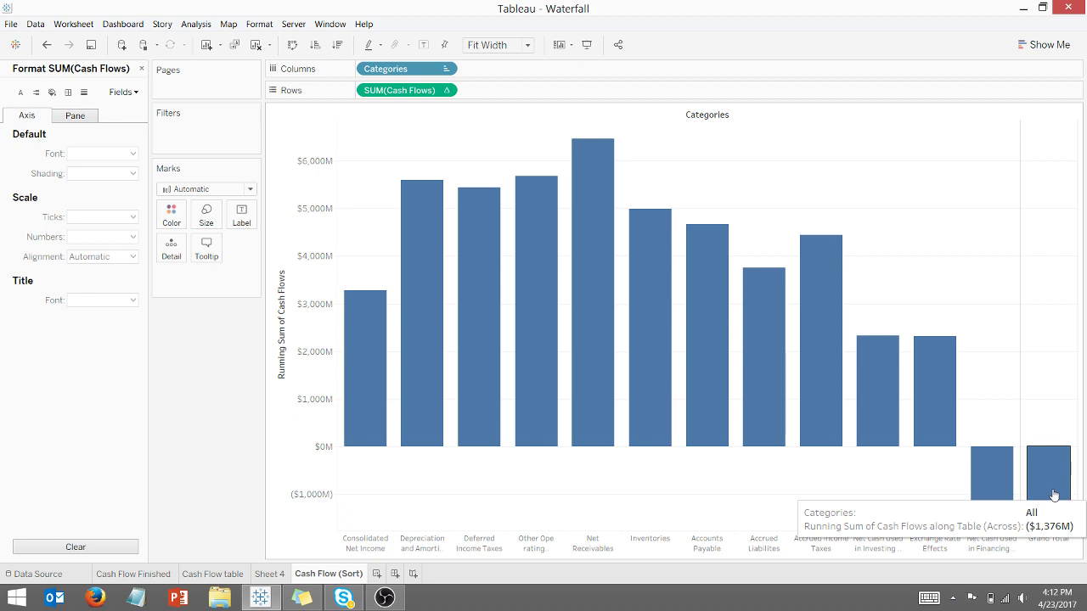
- Set the Grand Total Pane border to None and close the Format pane
right_click(1051, 406)
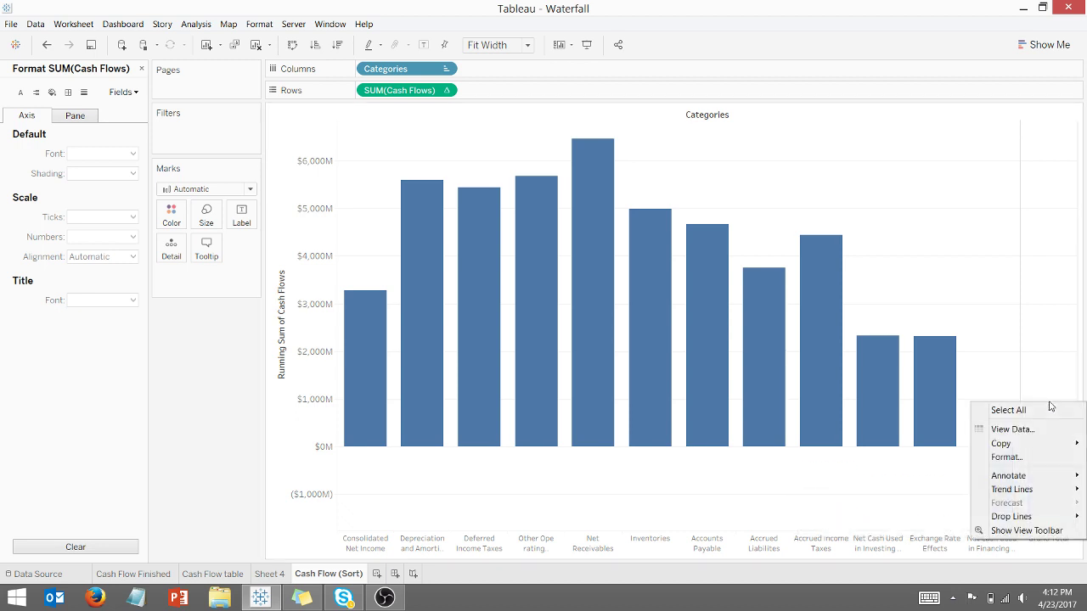
left_click(1022, 458)
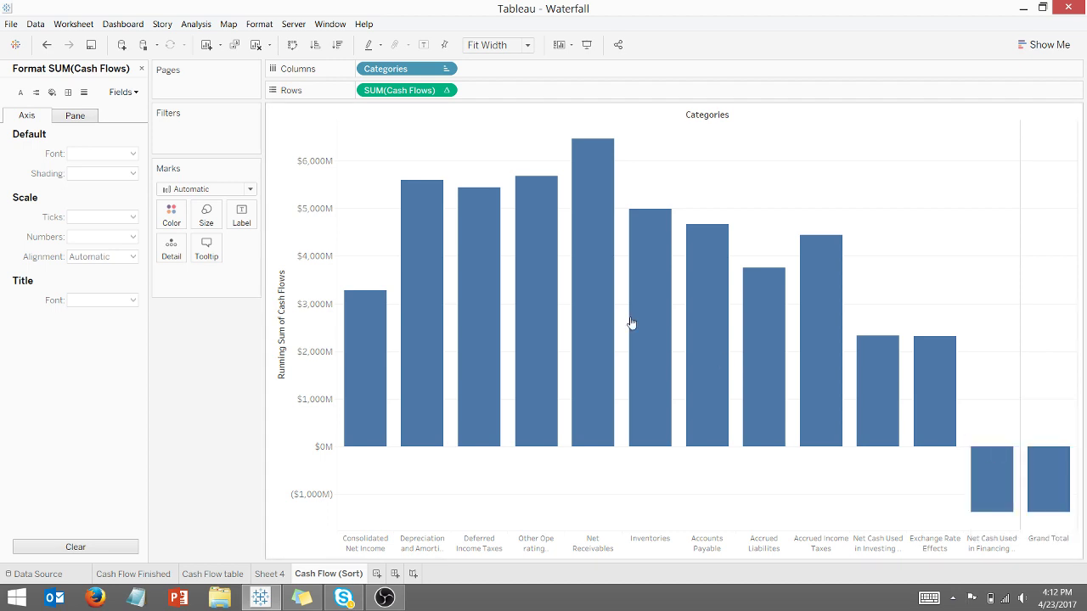
left_click(68, 95)
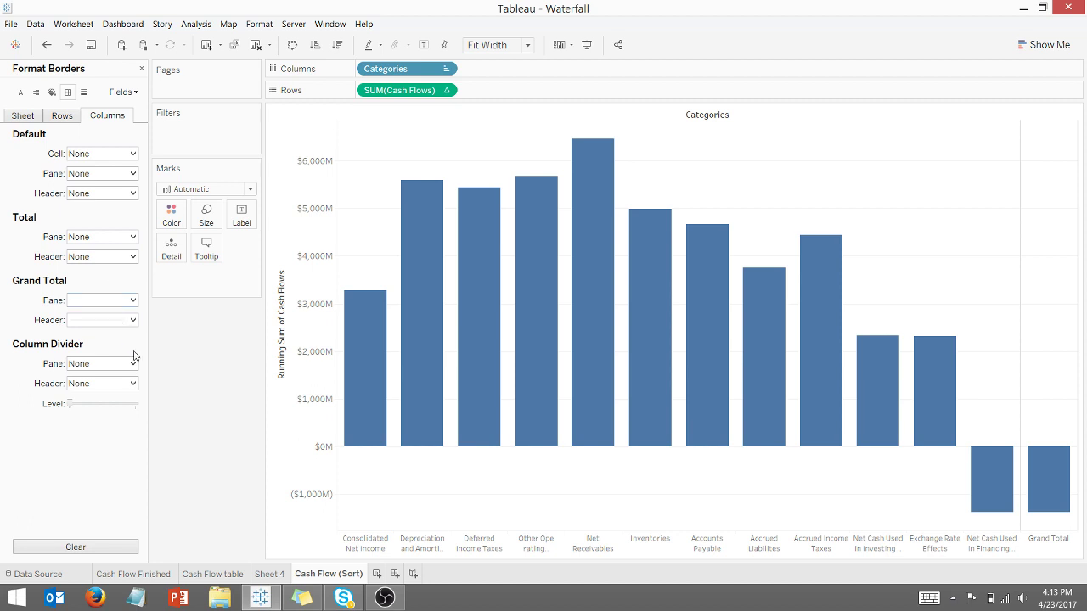
left_click(132, 300)
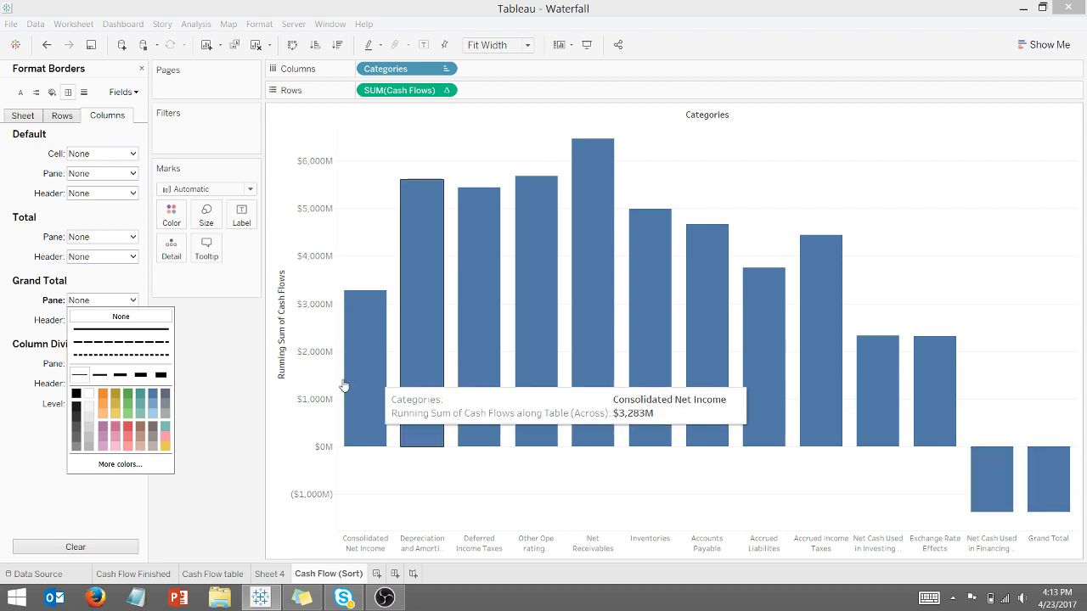
left_click(230, 381)
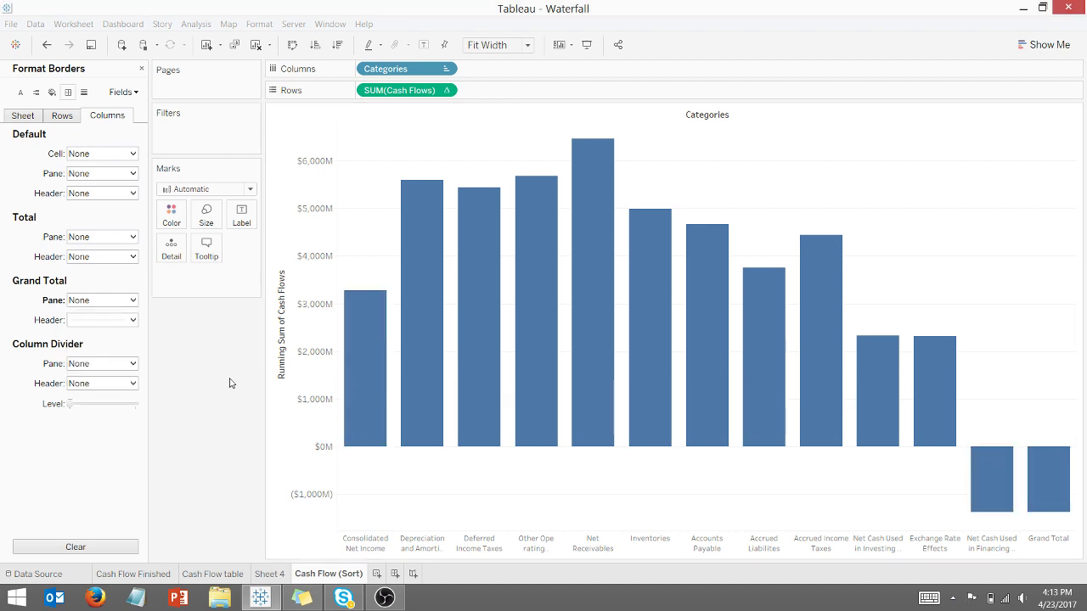
left_click(141, 70)
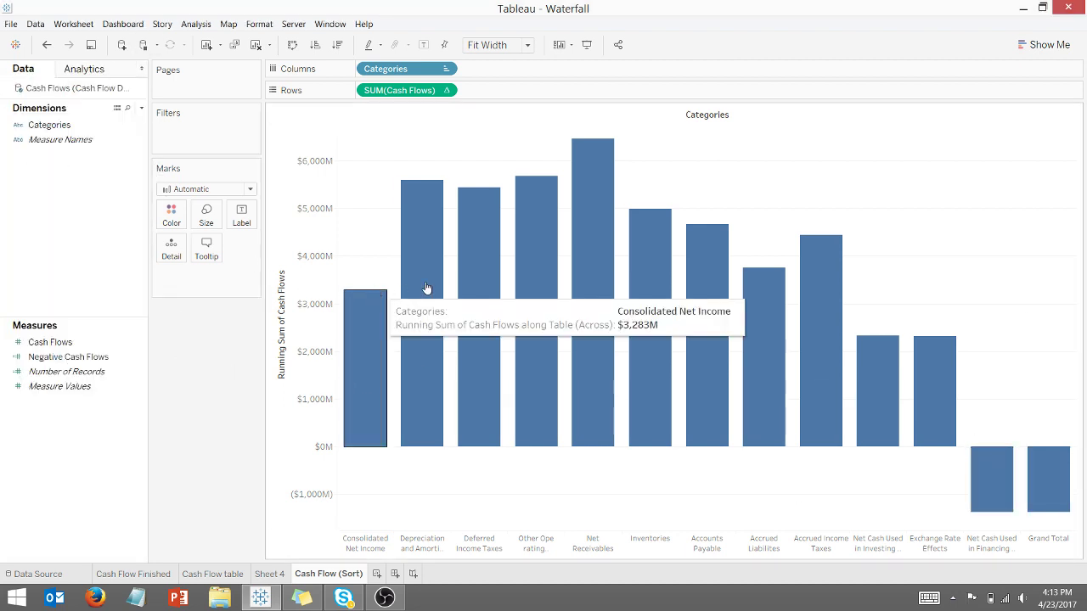
mouse_move(452, 290)
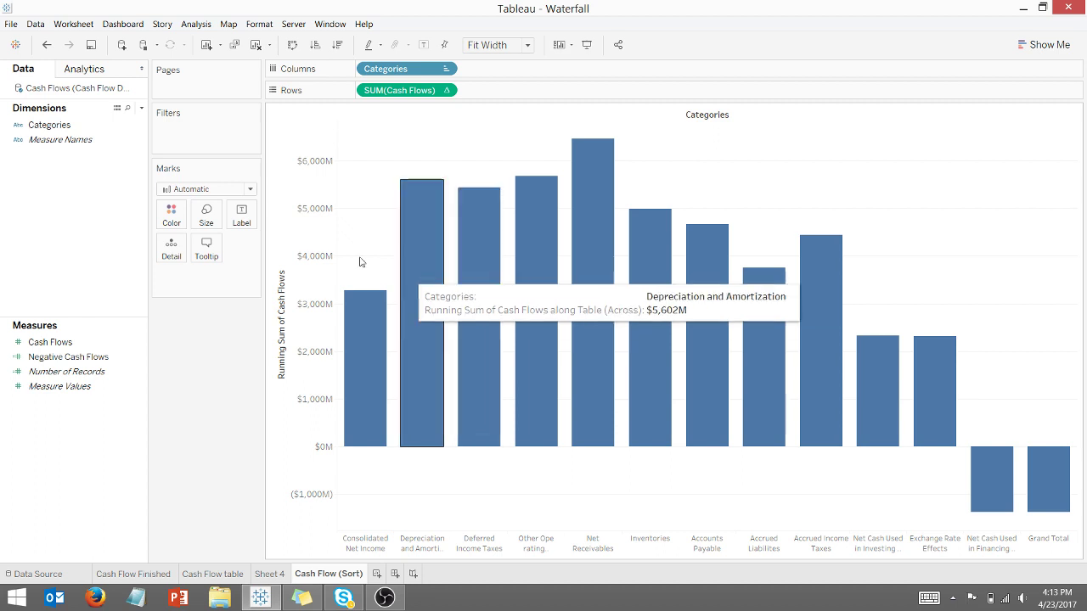
- Change the mark type from Automatic to Gantt Bar
left_click(251, 189)
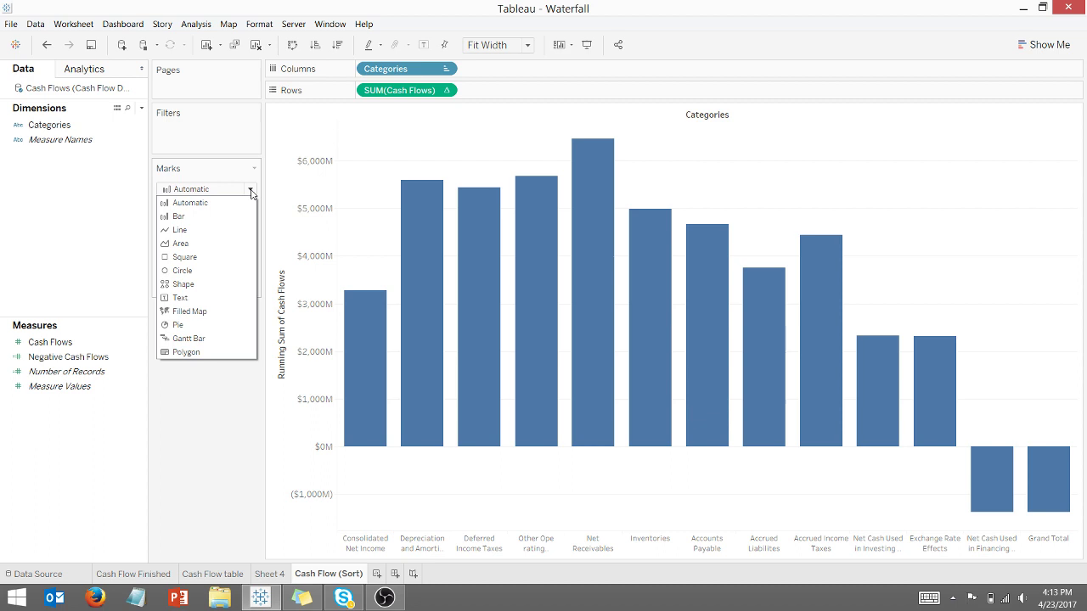
left_click(195, 339)
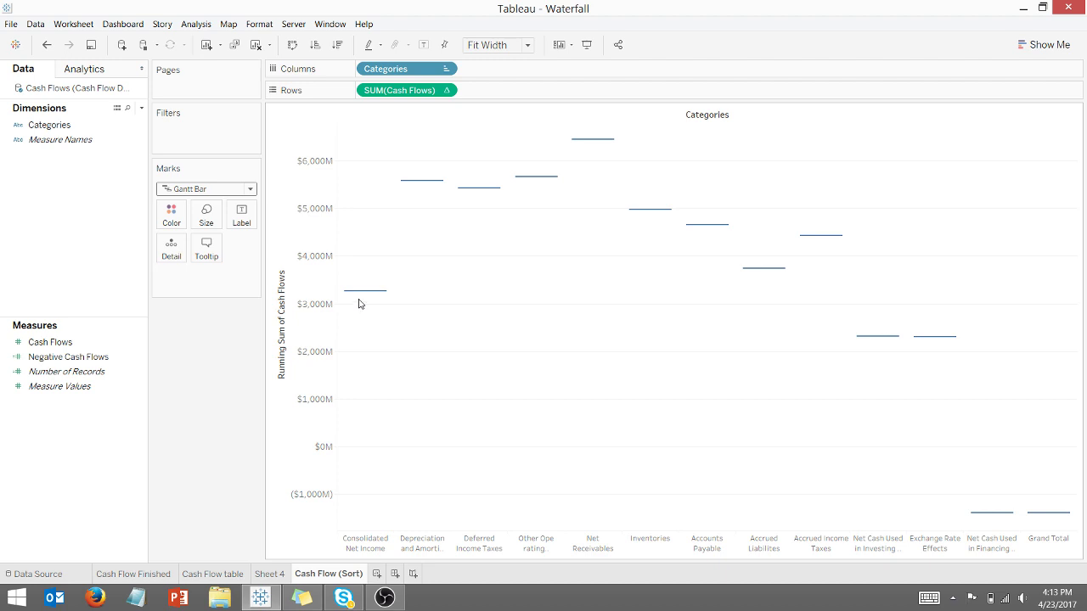
mouse_move(364, 297)
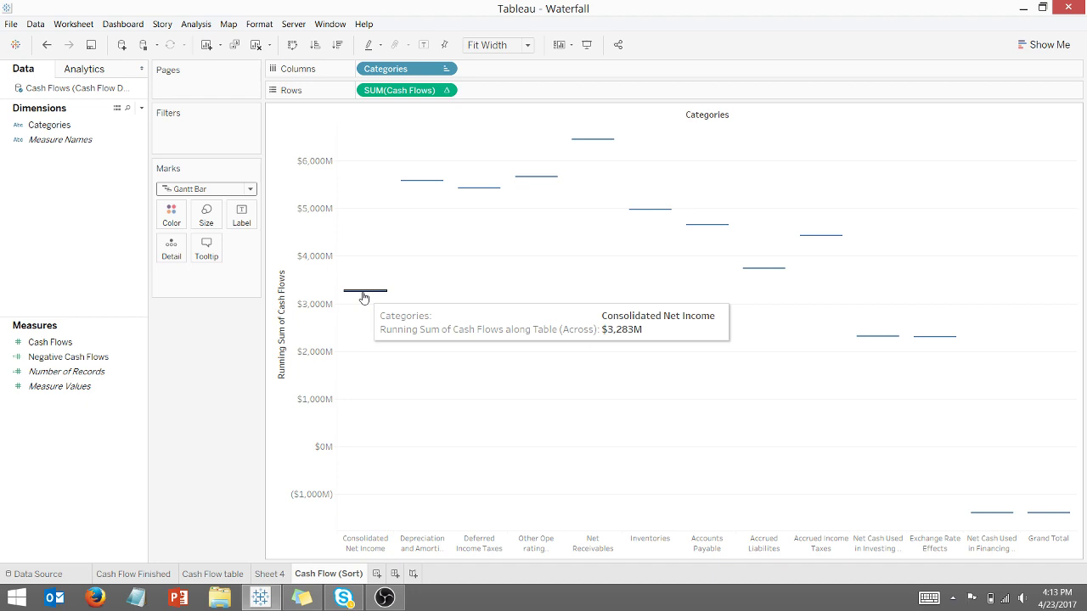
left_click(85, 342)
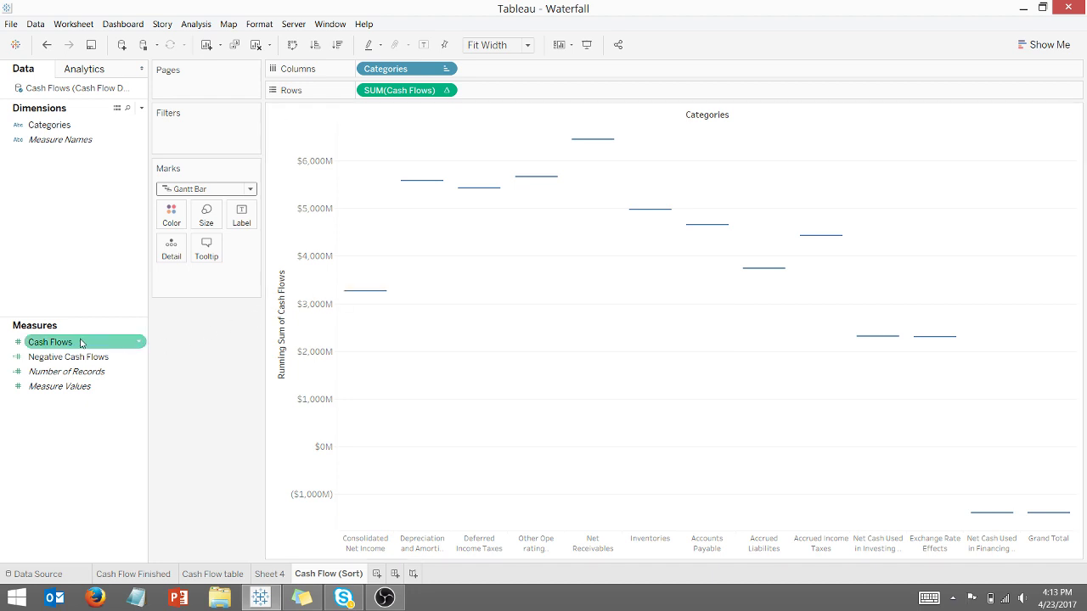
left_click_drag(63, 347, 205, 219)
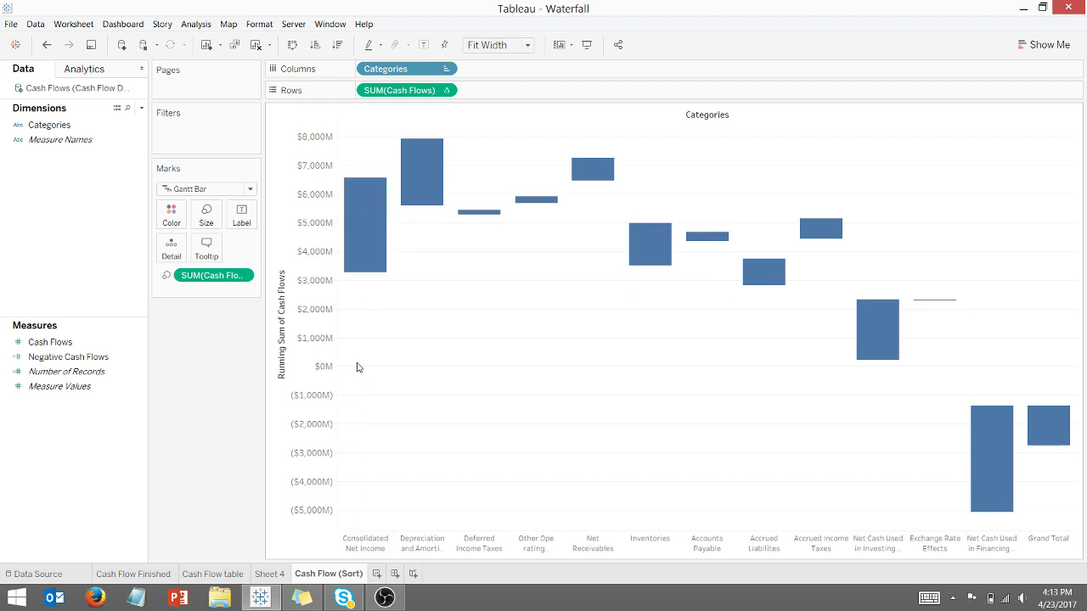
mouse_move(358, 238)
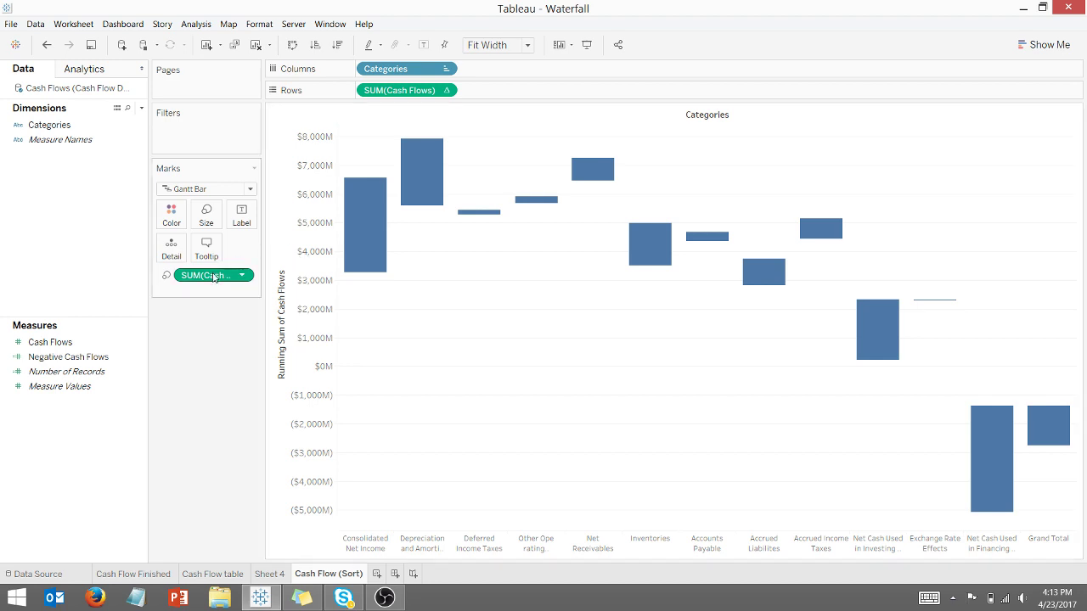
left_click_drag(210, 275, 207, 388)
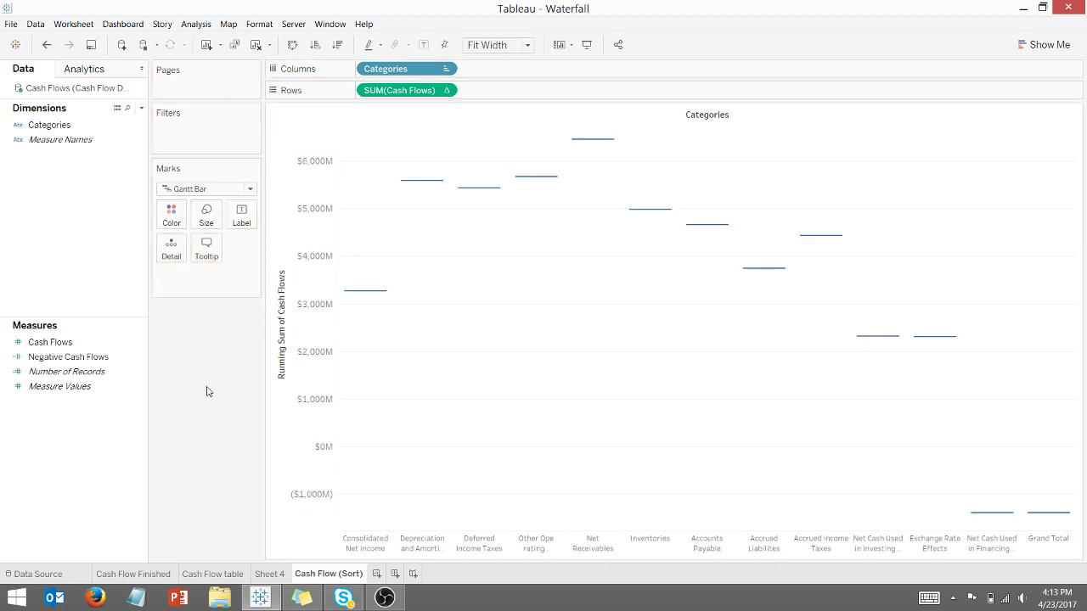
- Start a new calculated field from the Analysis menu, then cancel it
left_click(194, 25)
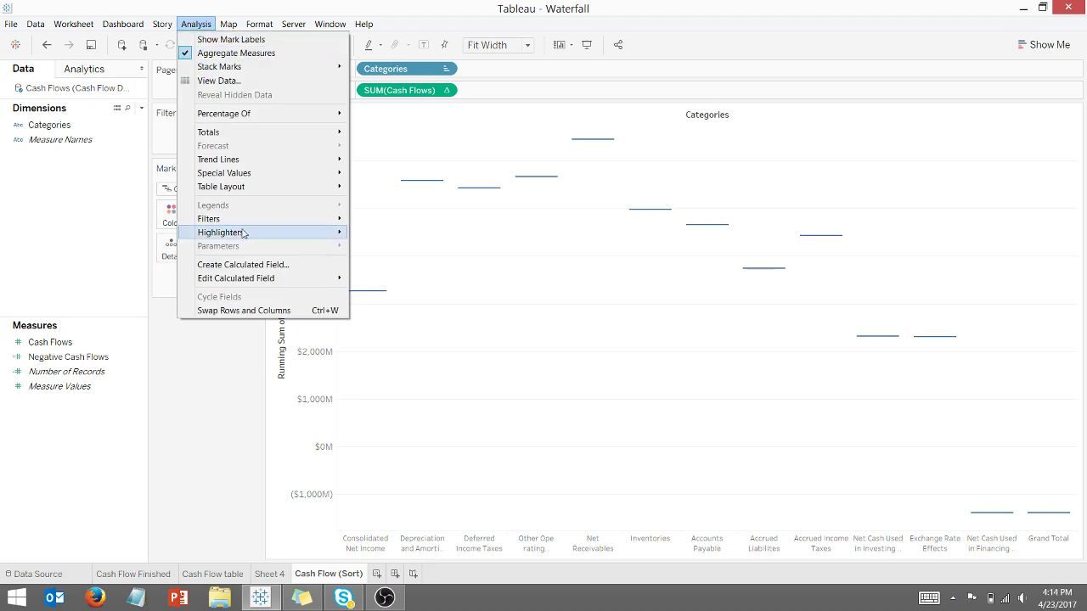
left_click(243, 265)
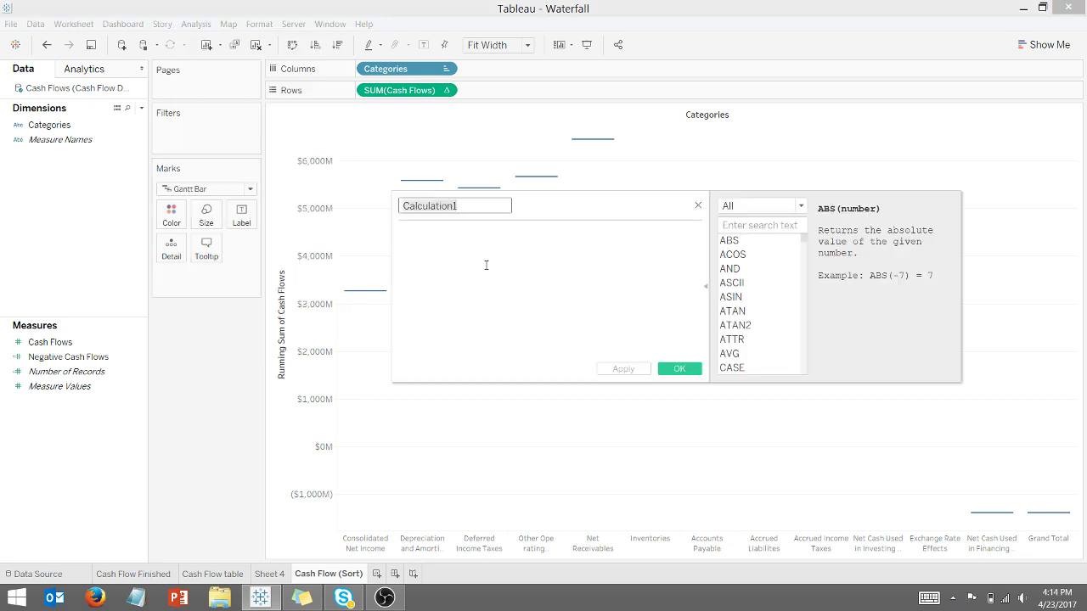
left_click(698, 206)
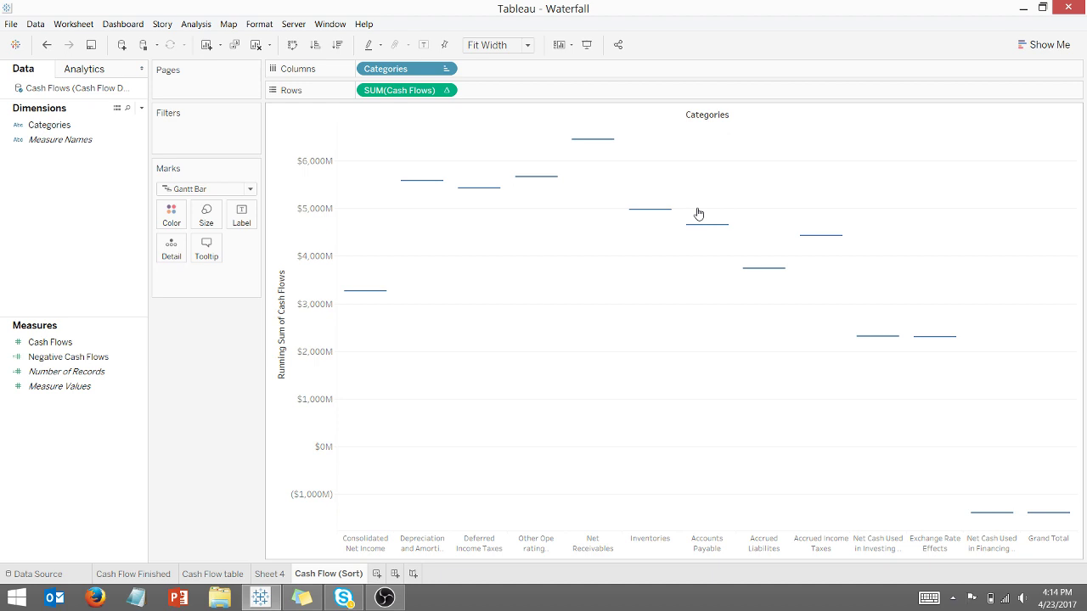
- Confirm Negative Cash Flows is -[Cash Flows] and put it on the Size card
left_click_drag(54, 357, 58, 361)
right_click(58, 360)
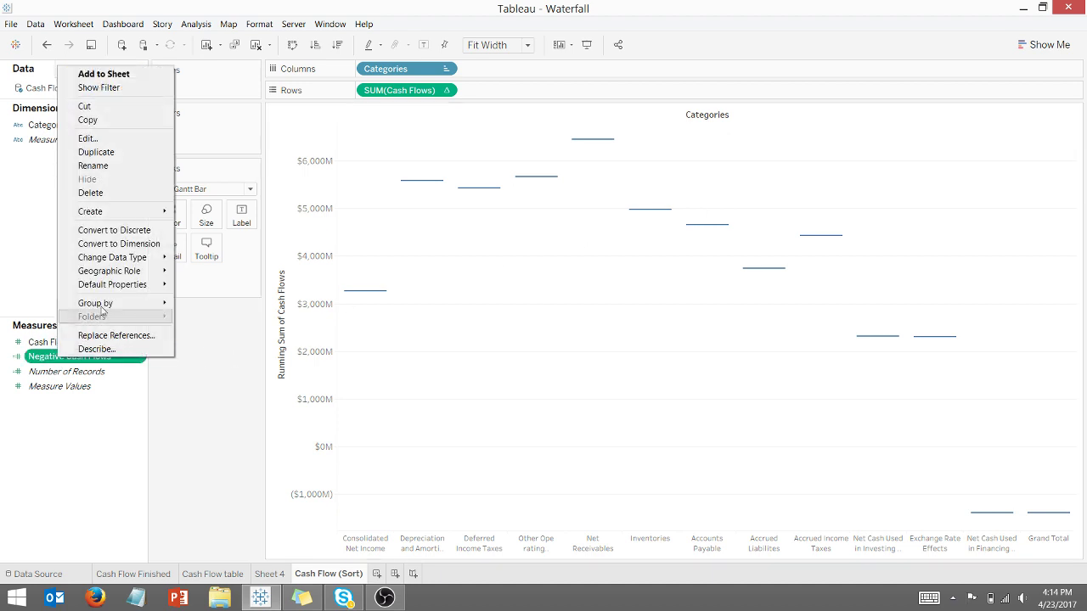
left_click(86, 138)
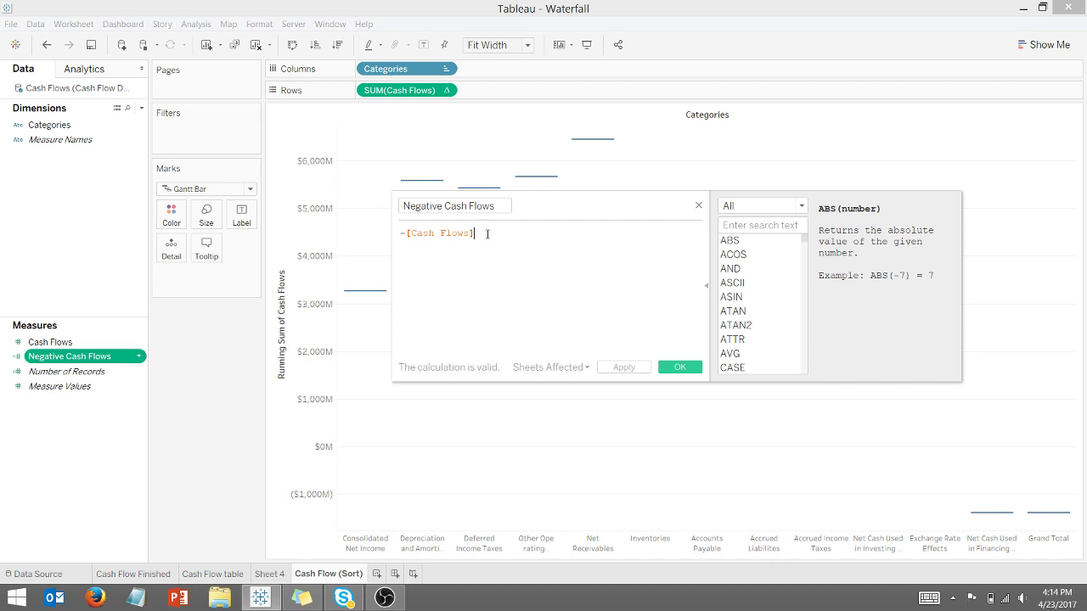
left_click(683, 371)
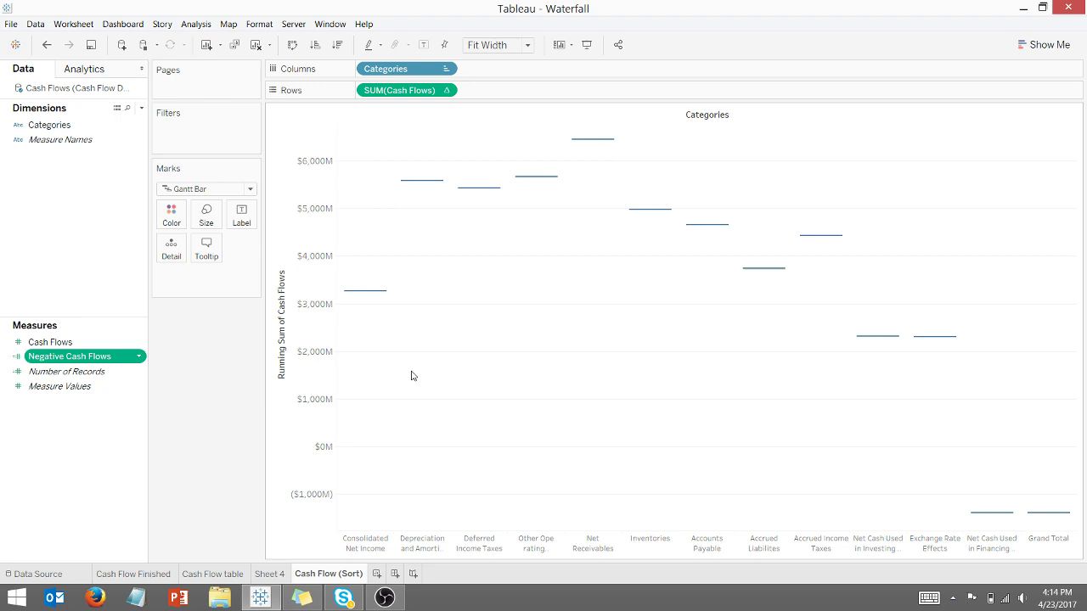
left_click_drag(56, 360, 212, 225)
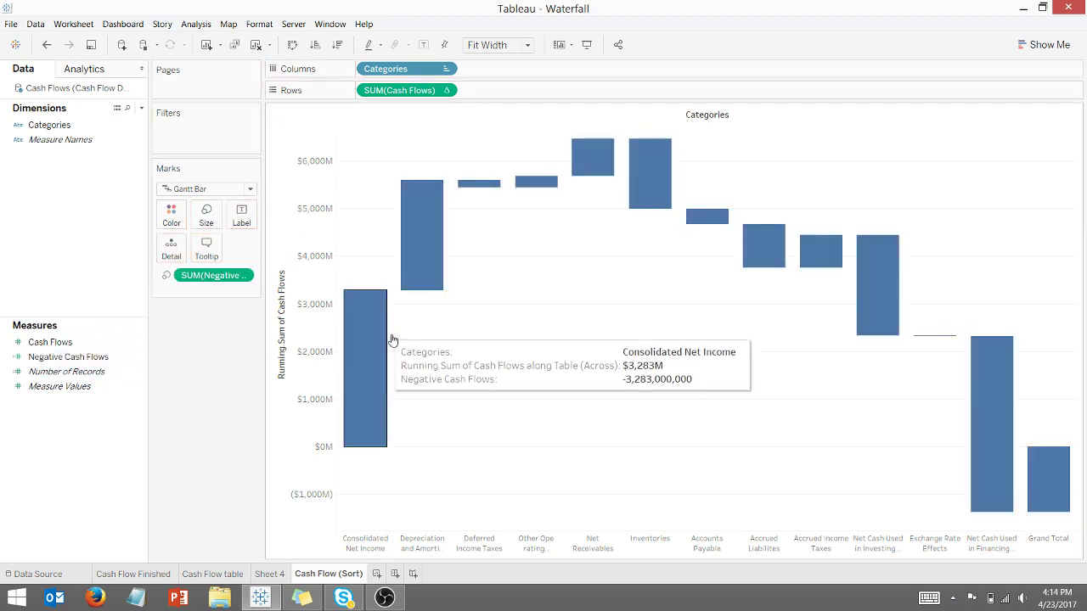
mouse_move(363, 294)
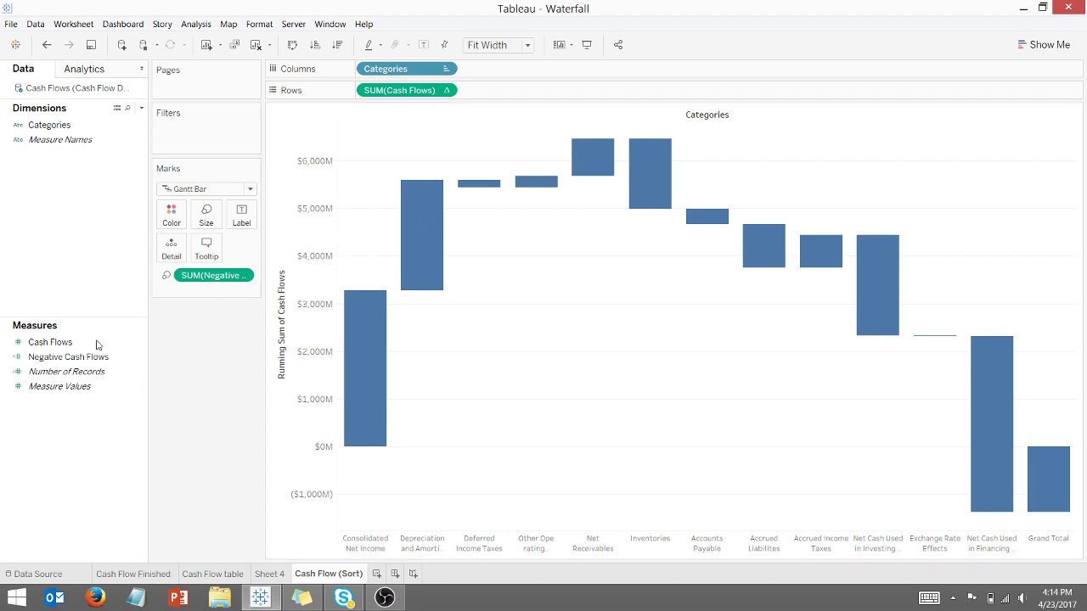
- Colour the bars by Cash Flows using Red-Green Diverging, stepped to 2 steps
left_click(48, 344)
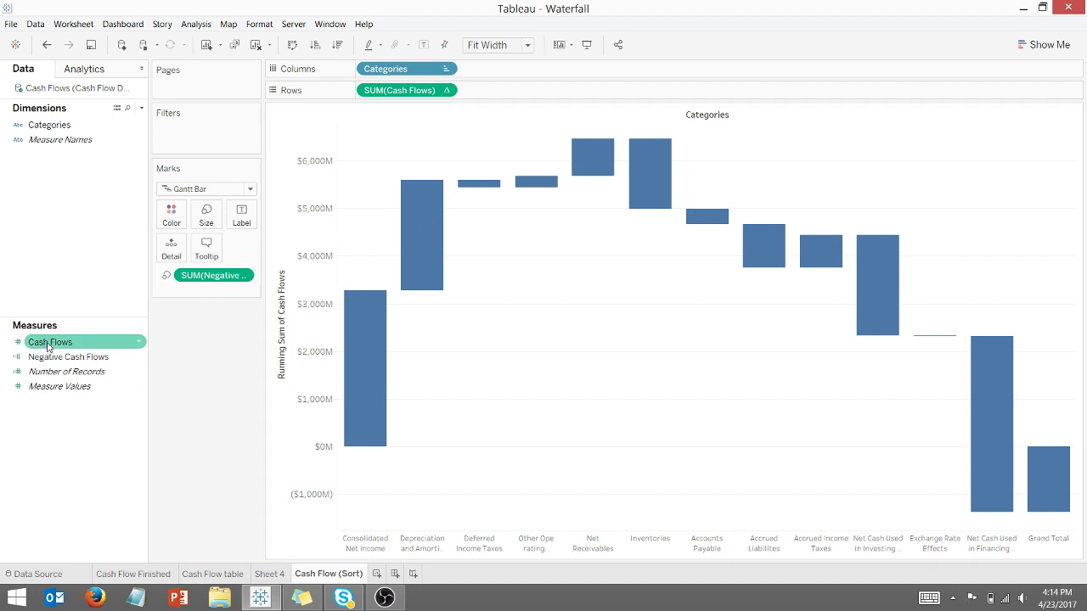
left_click_drag(50, 344, 170, 217)
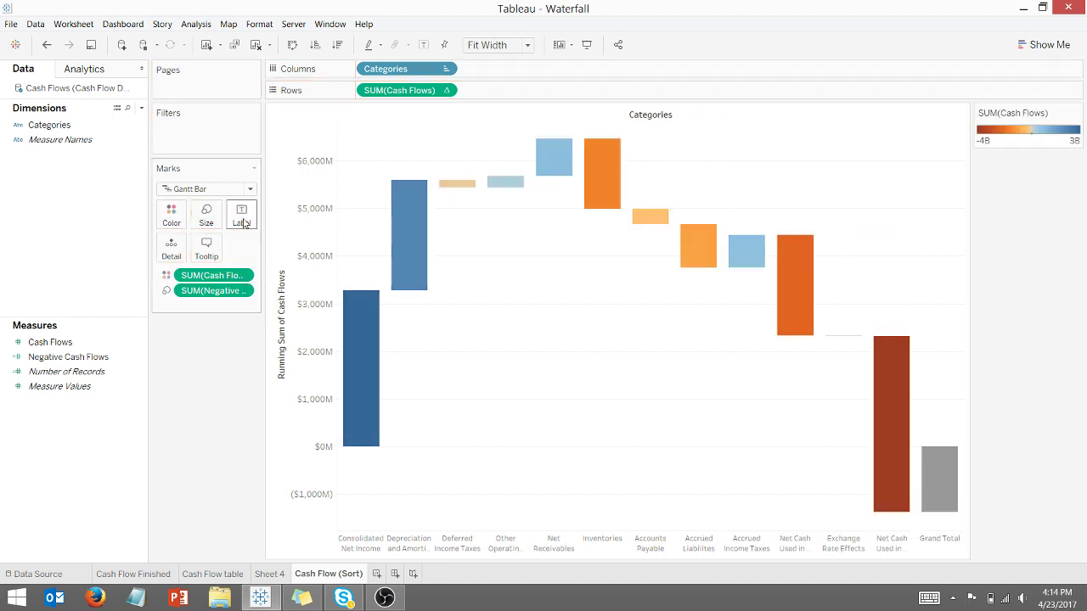
left_click(171, 217)
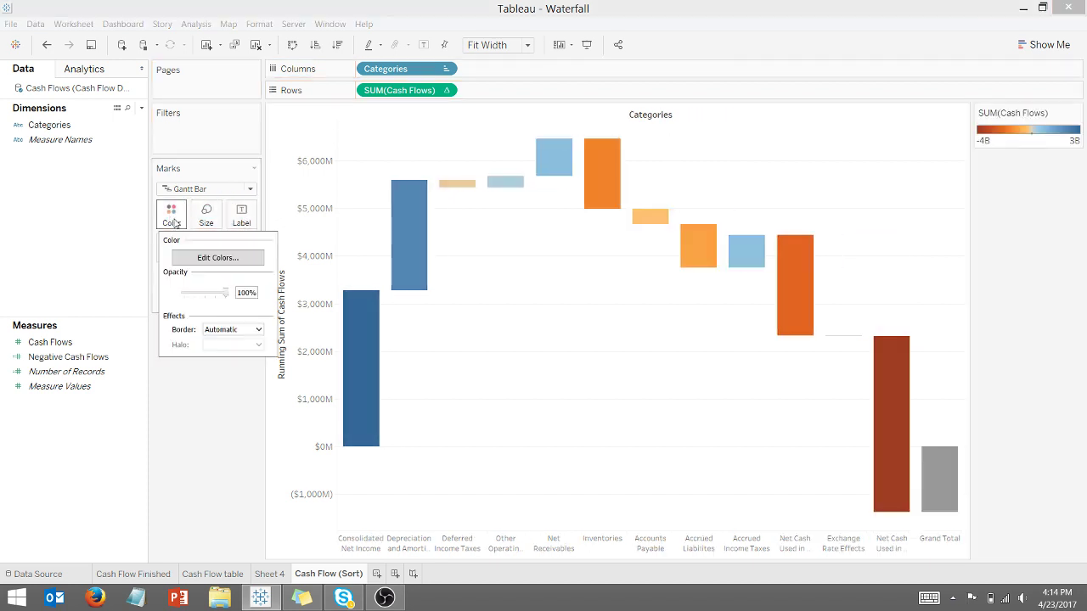
left_click(201, 259)
left_click(650, 245)
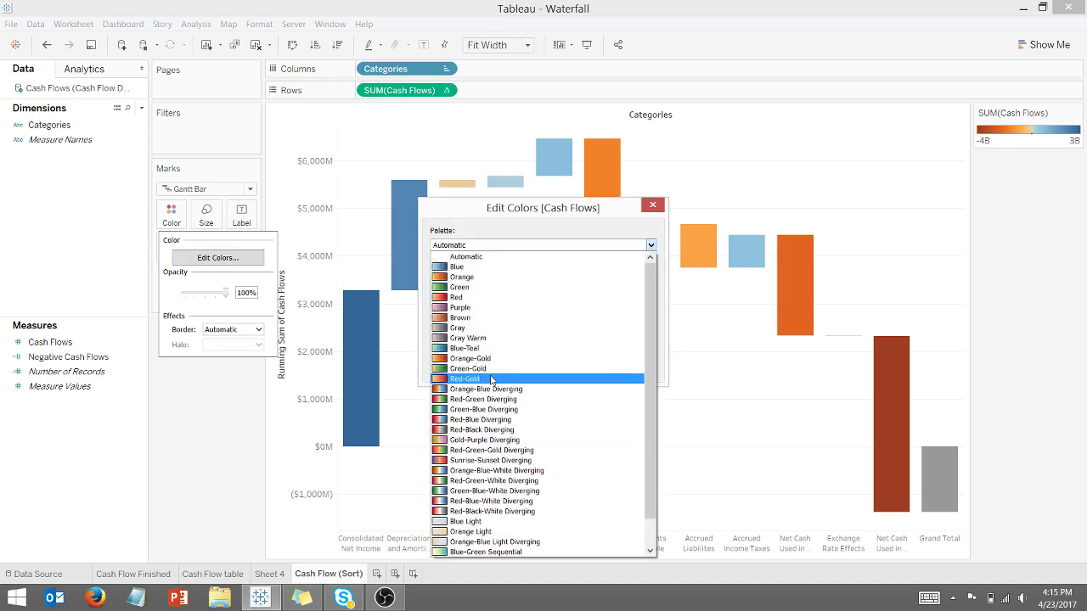
left_click(488, 399)
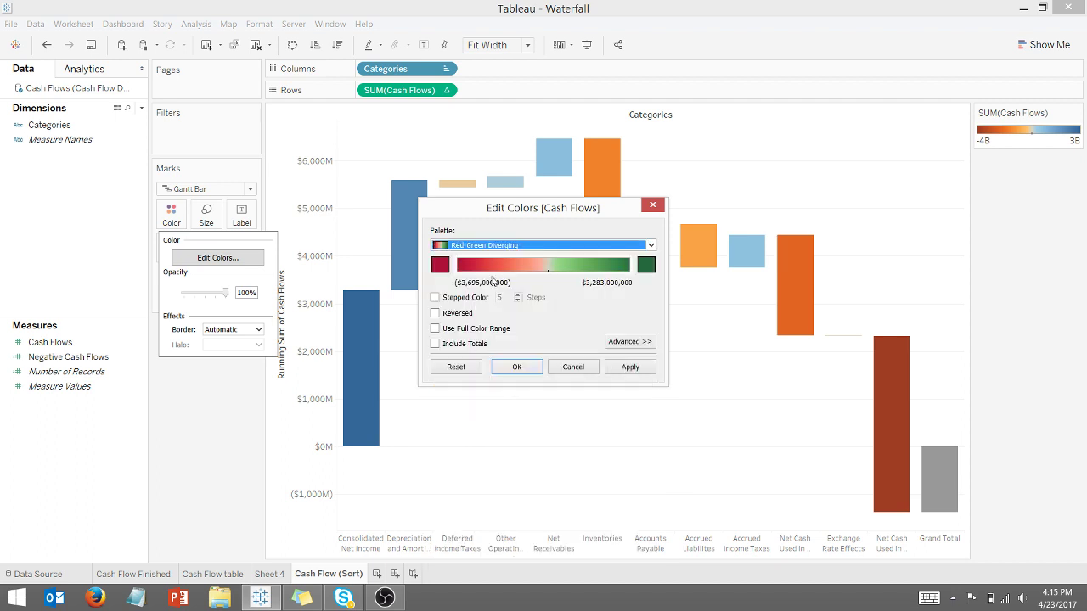
left_click(435, 297)
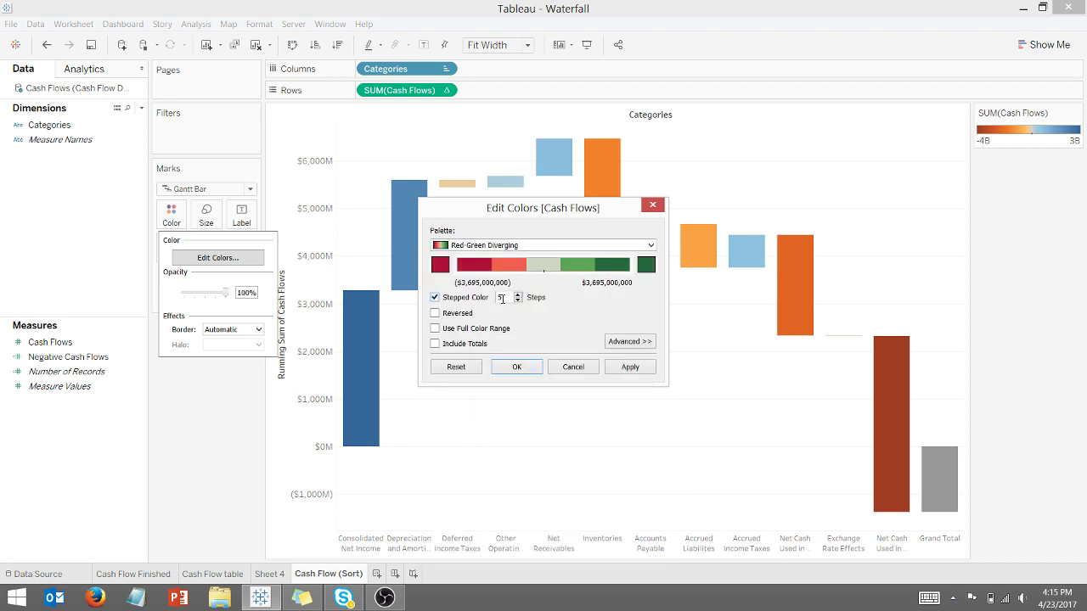
left_click(518, 301)
left_click(518, 300)
left_click(518, 300)
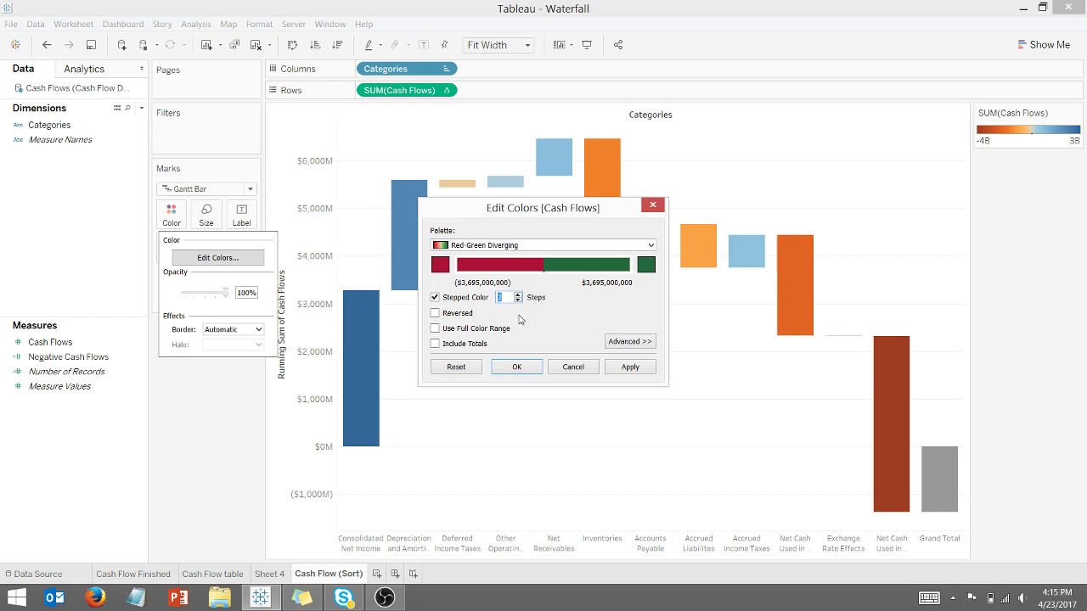
left_click(623, 371)
left_click(531, 369)
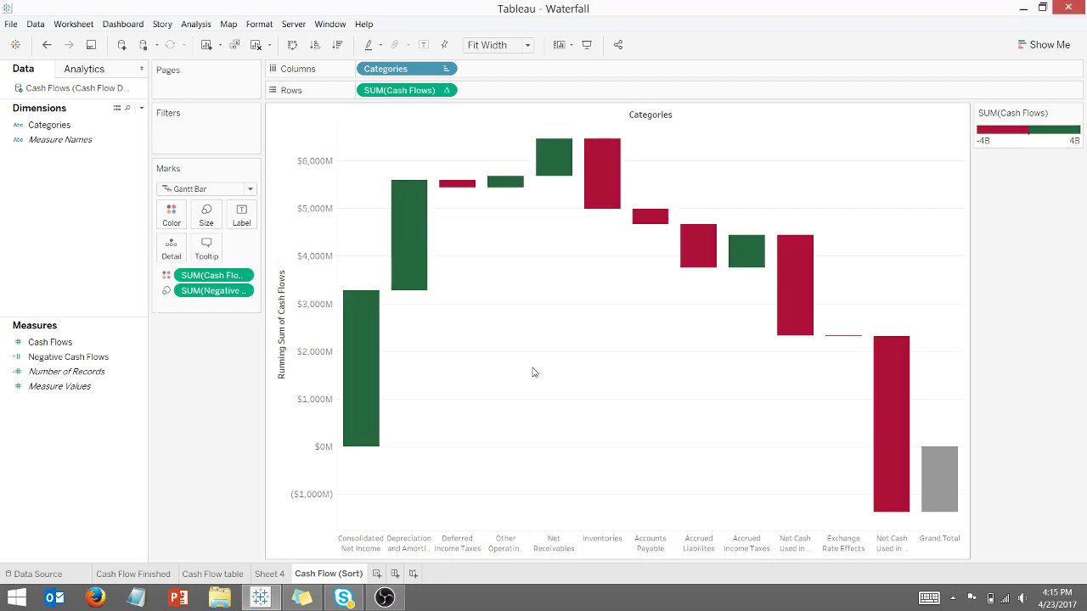
- Include totals in the colour scheme so the Grand Total bar is coloured too
left_click(172, 214)
left_click(217, 257)
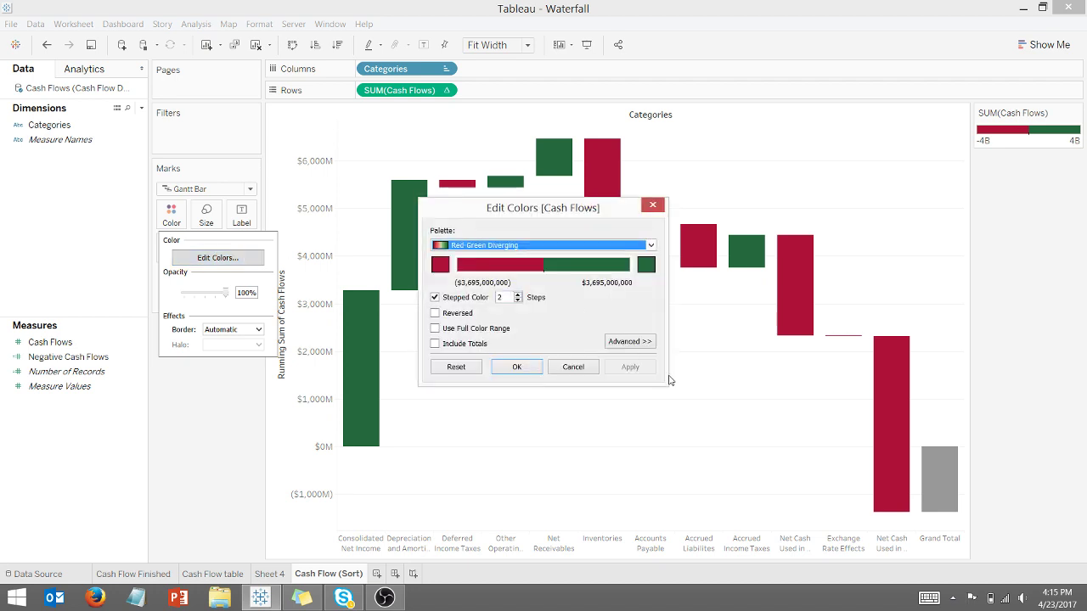
left_click(435, 343)
left_click(514, 368)
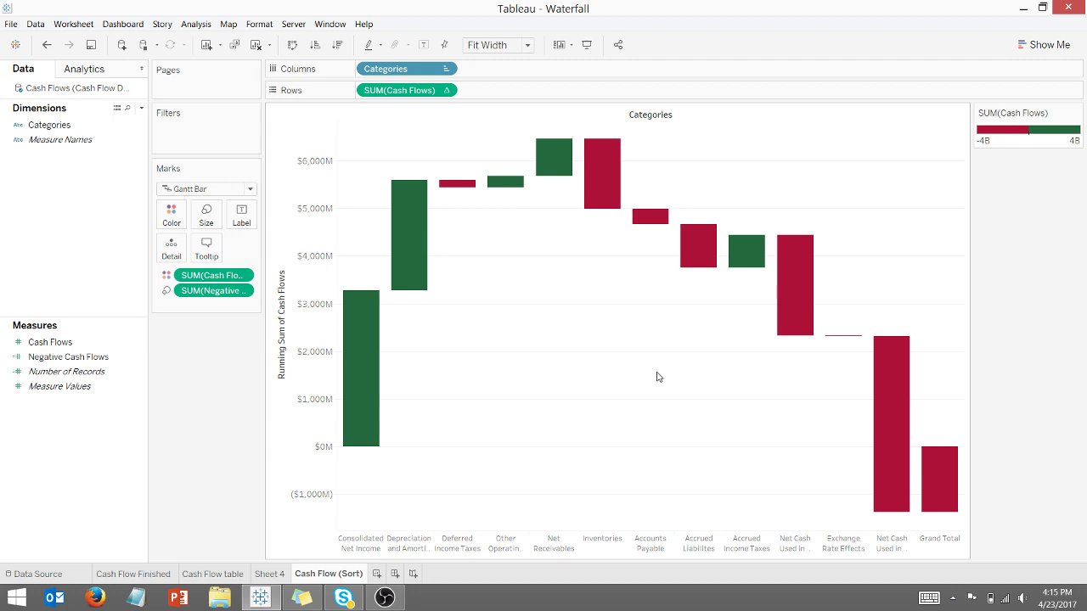
- Switch the colour palette to Red-Black Diverging for red and dark grey bars
left_click(172, 219)
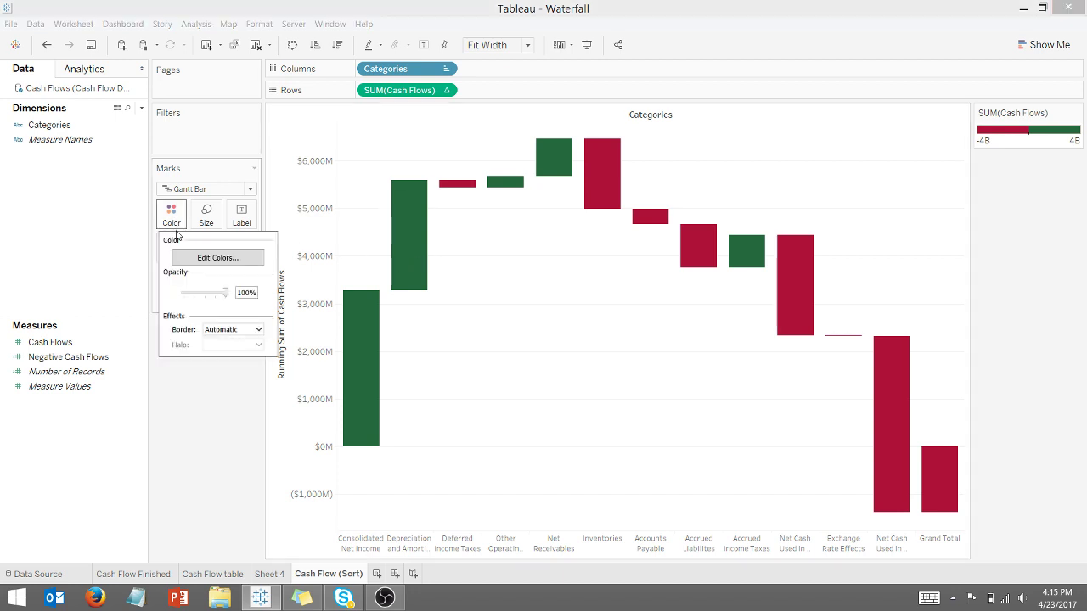
left_click(188, 257)
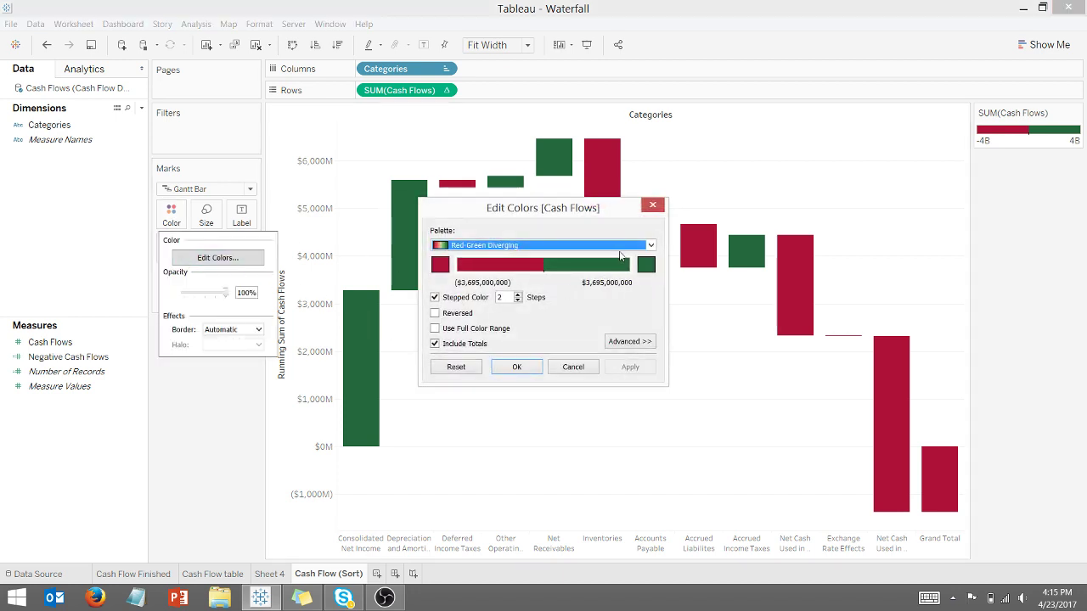
left_click(651, 247)
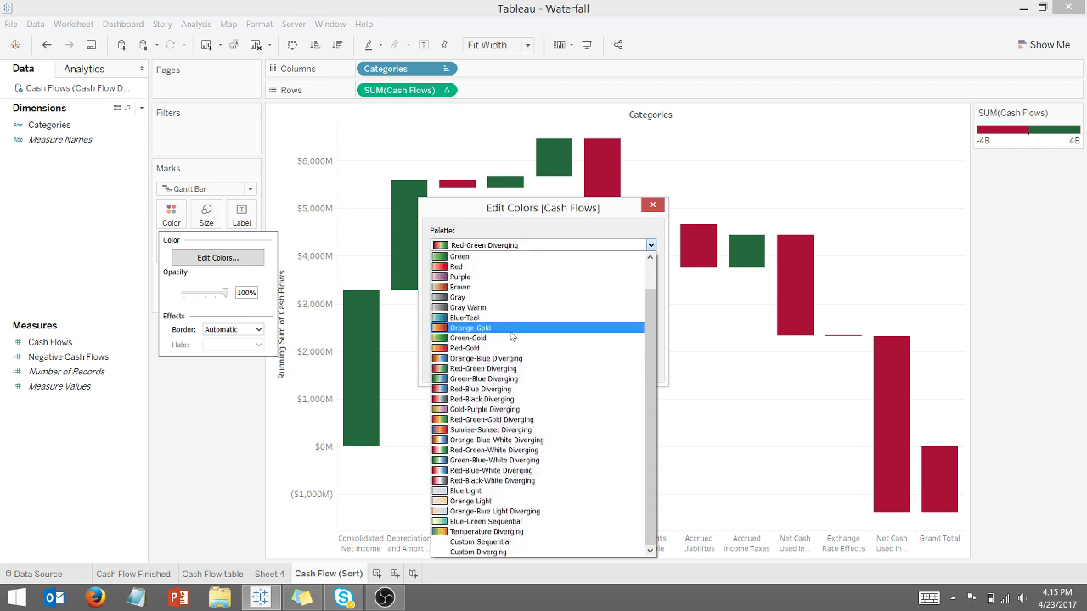
left_click(490, 400)
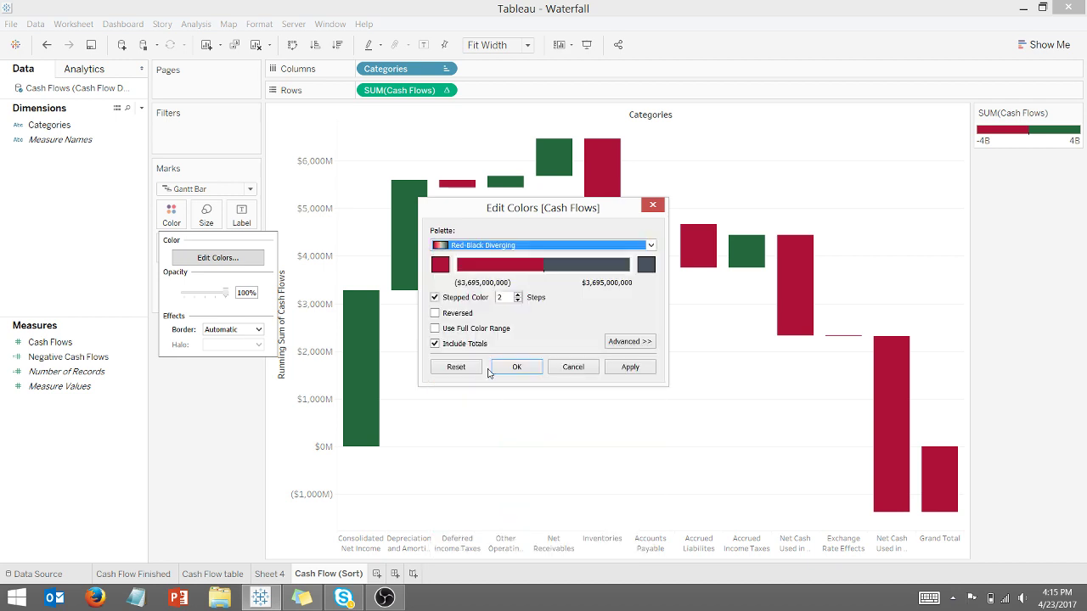
left_click(517, 367)
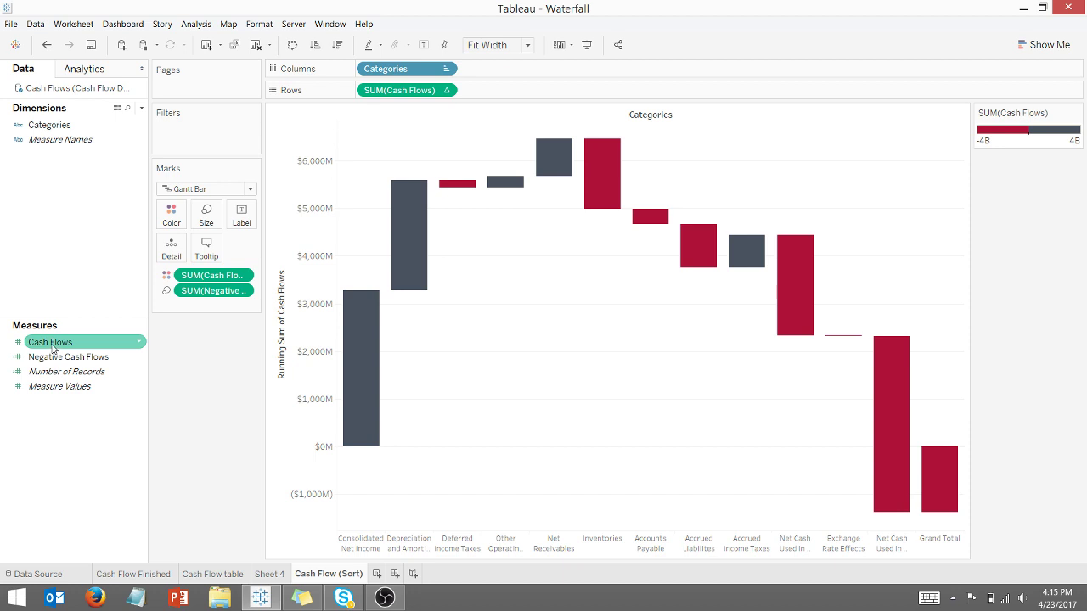
- Add Cash Flows to Label so each waterfall bar shows its amount
left_click_drag(51, 346, 240, 219)
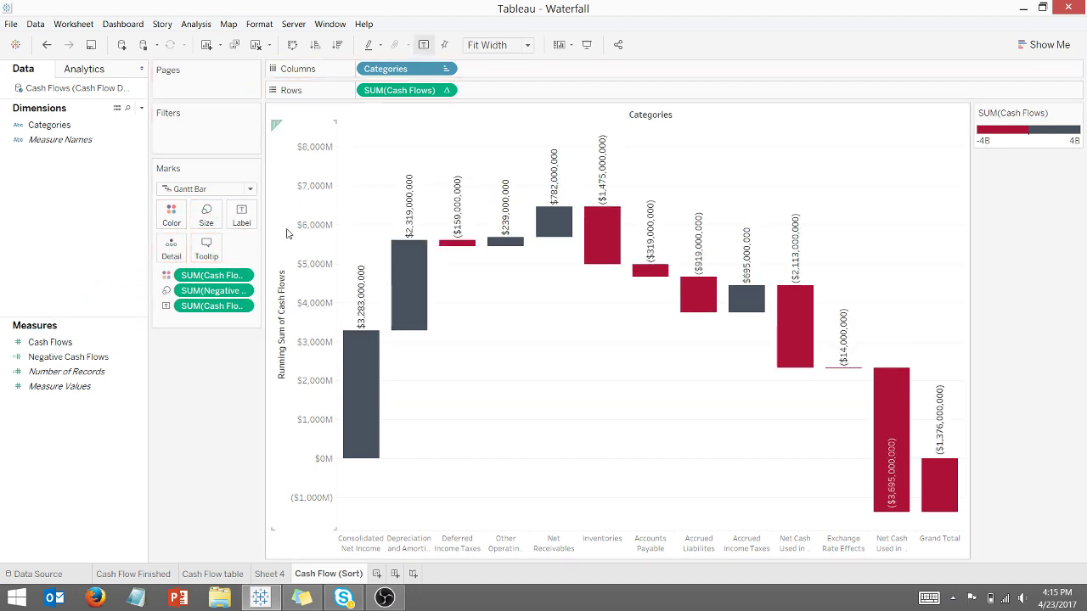
right_click(362, 303)
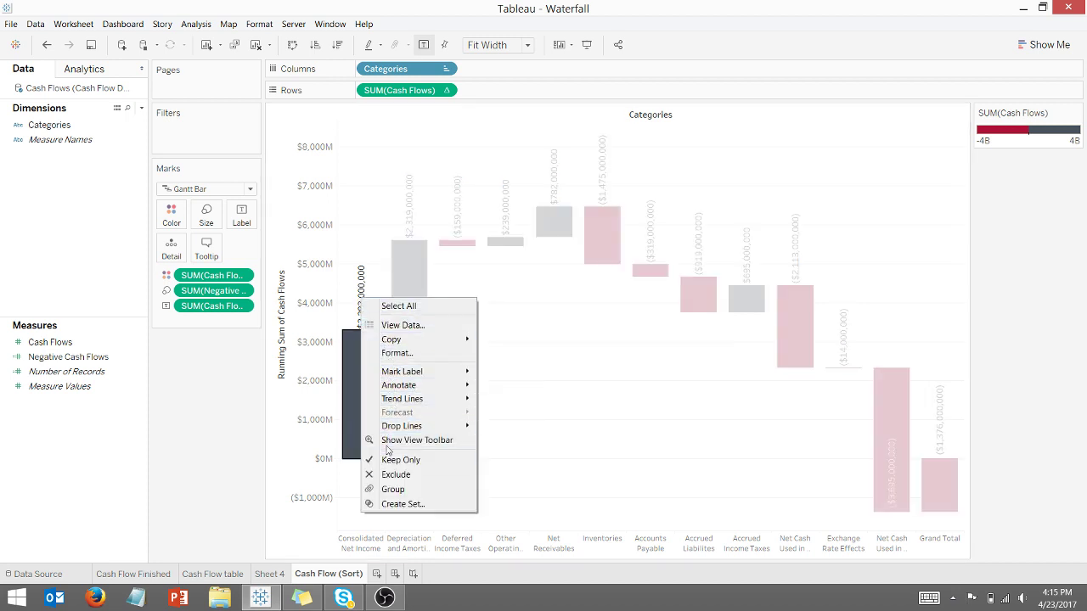
left_click(619, 388)
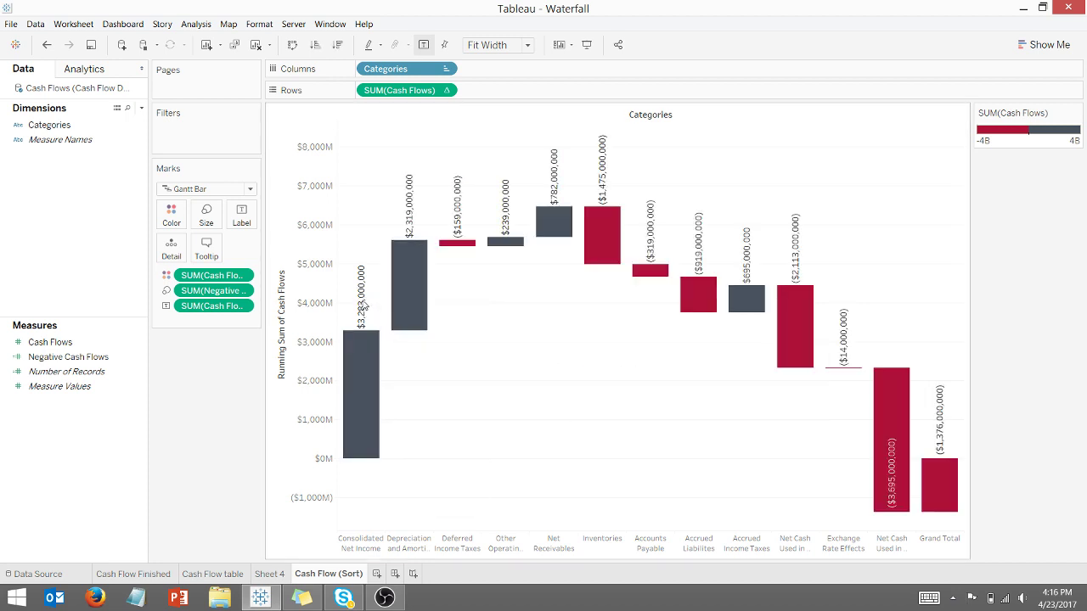
left_click(361, 382)
left_click(465, 427)
- Format the SUM(Cash Flows) labels as currency displayed in Millions (M)
right_click(364, 314)
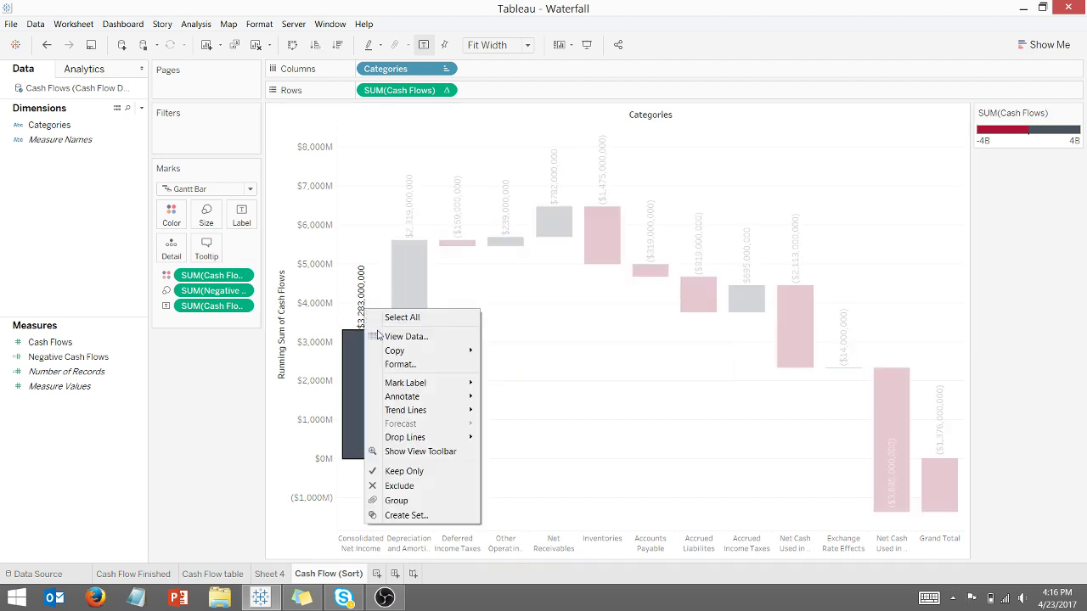
left_click(393, 364)
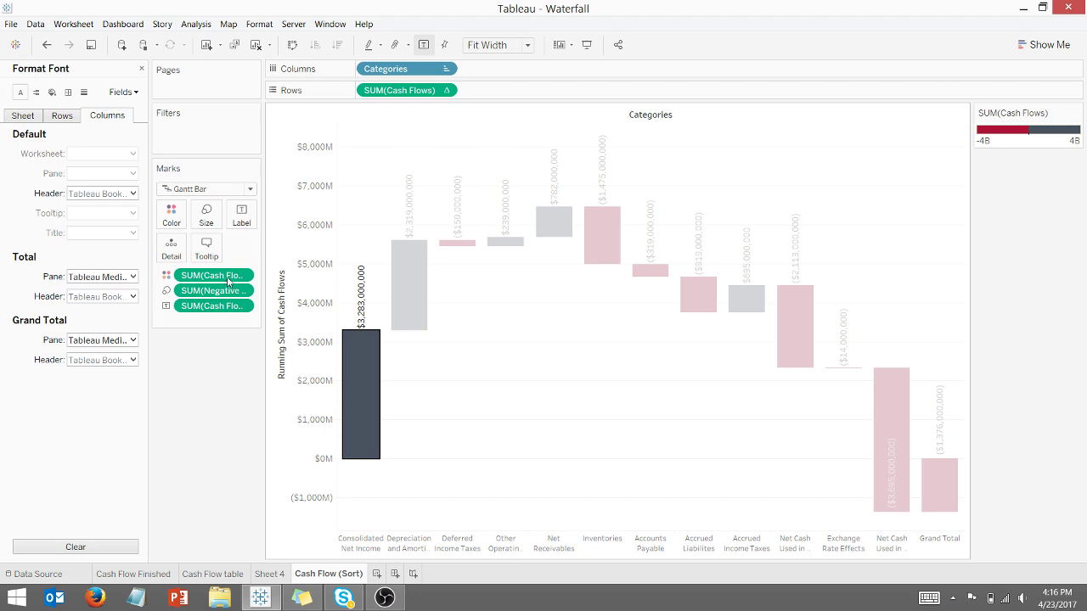
left_click(136, 93)
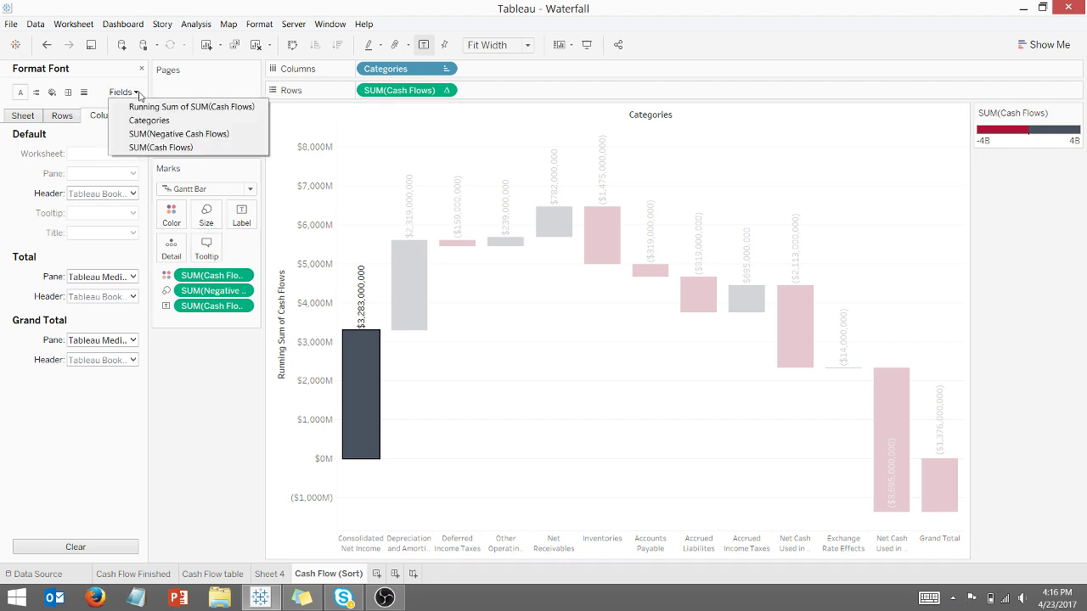
left_click(161, 147)
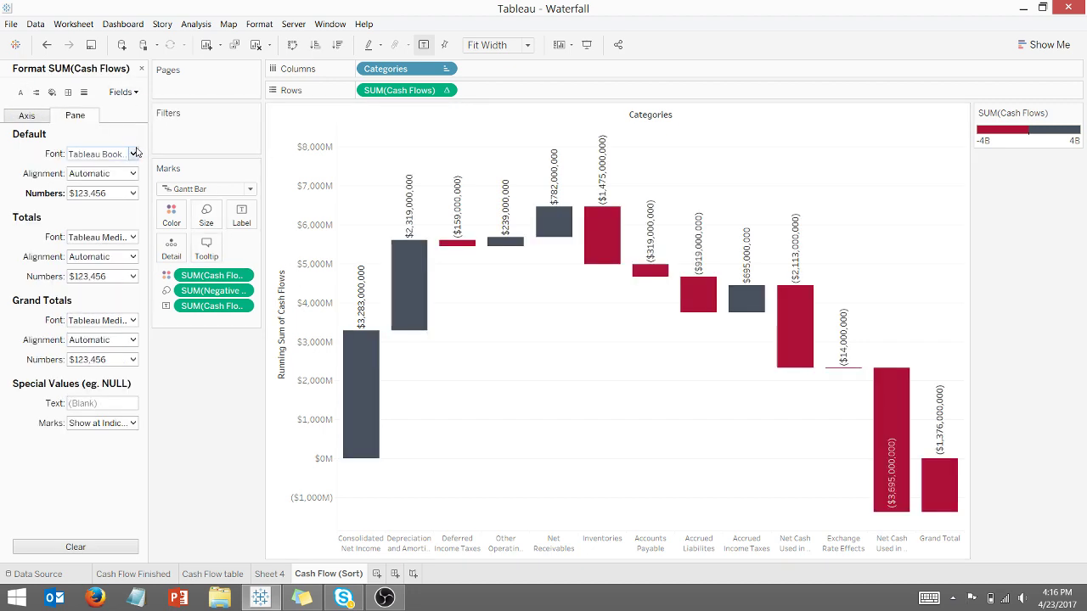
left_click(132, 193)
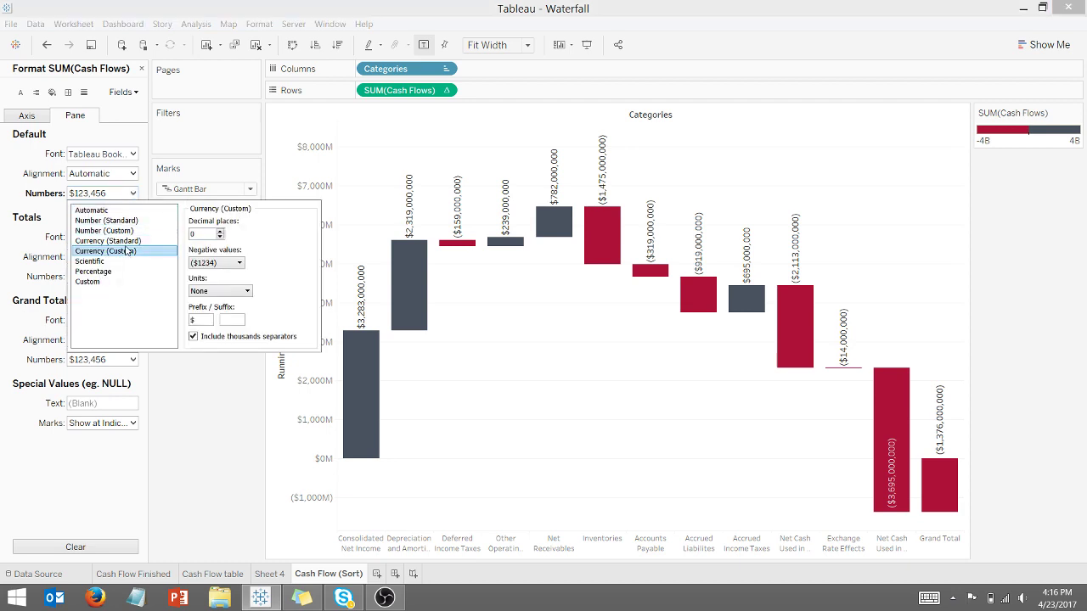
left_click(247, 292)
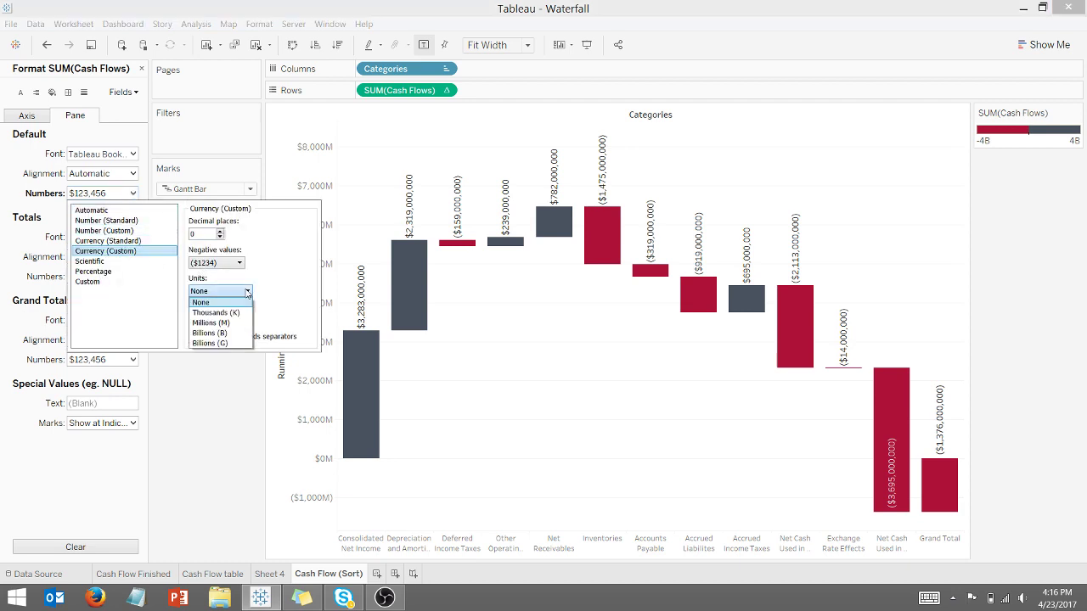
left_click(214, 322)
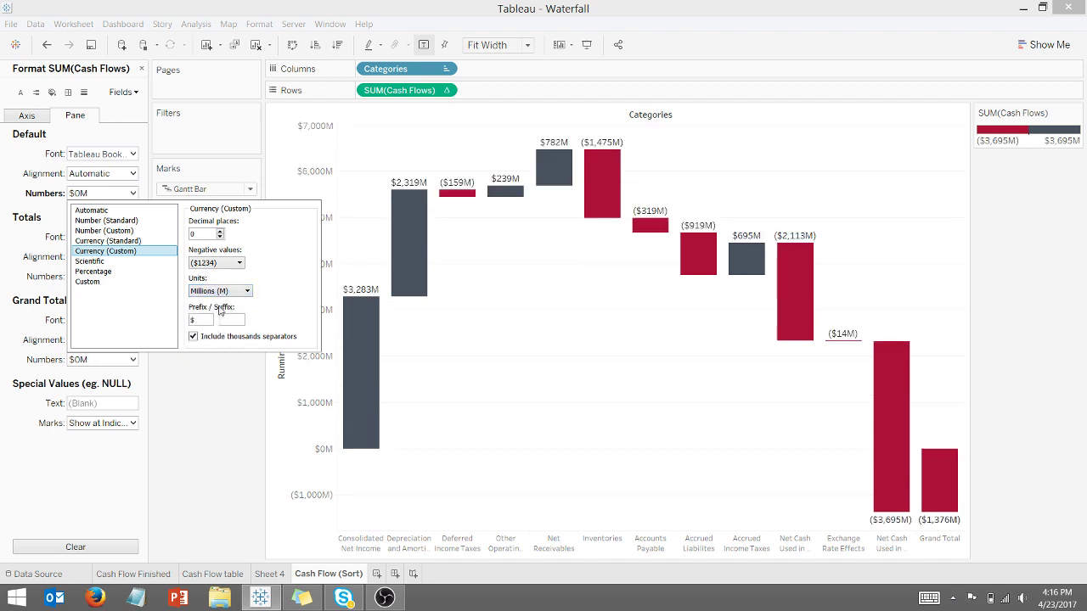
left_click(211, 414)
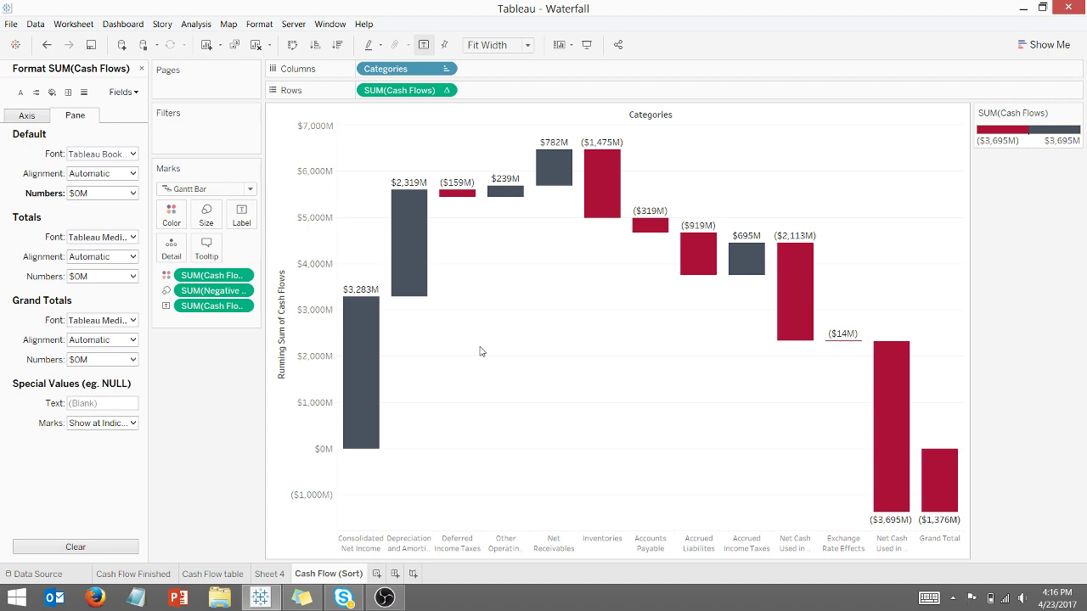
mouse_move(356, 305)
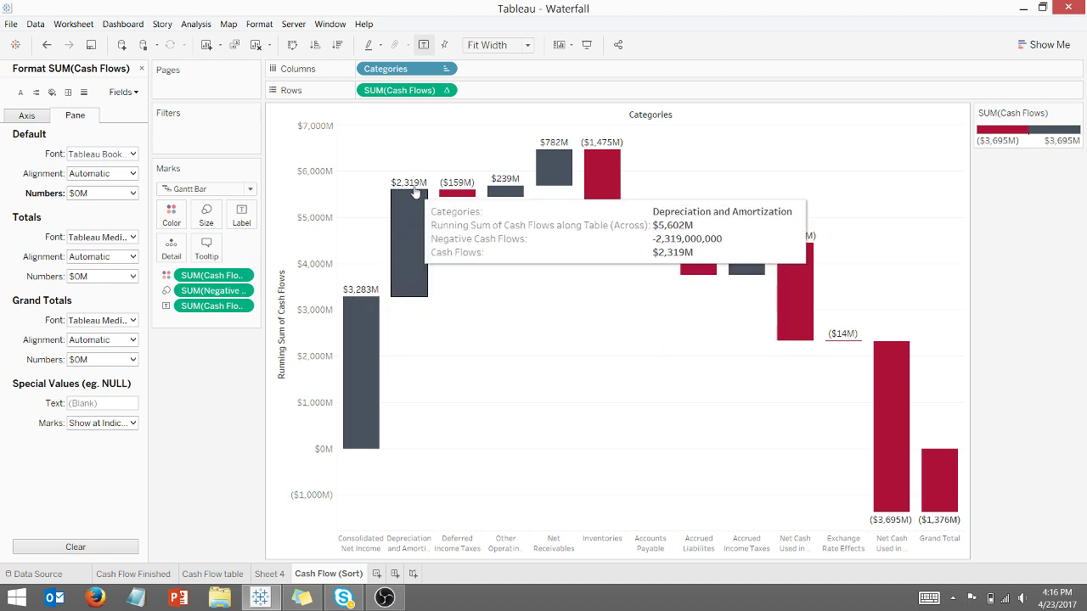
mouse_move(628, 213)
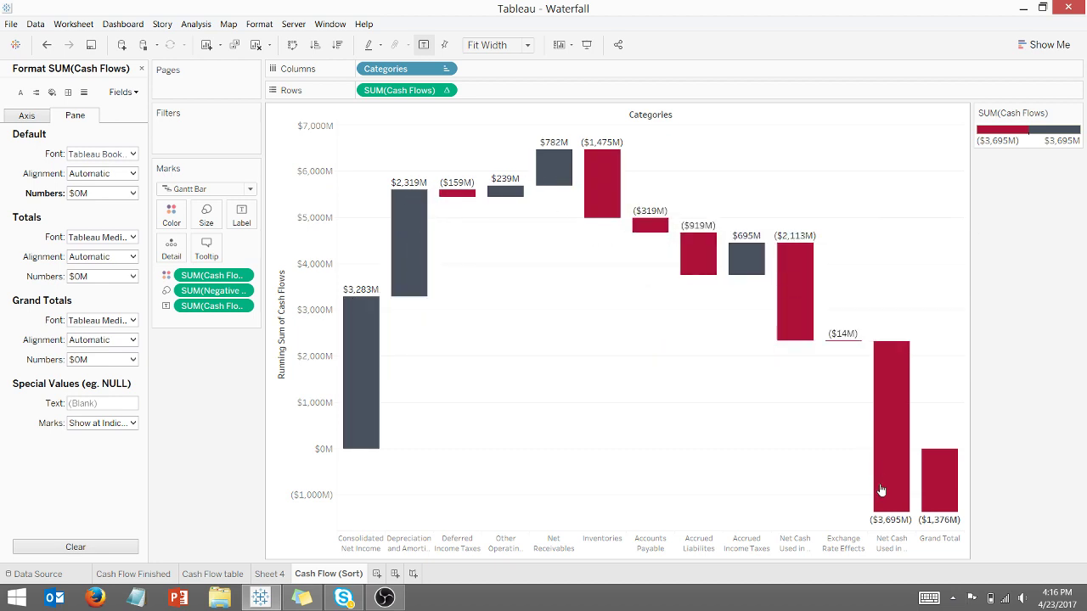
mouse_move(883, 492)
mouse_move(933, 508)
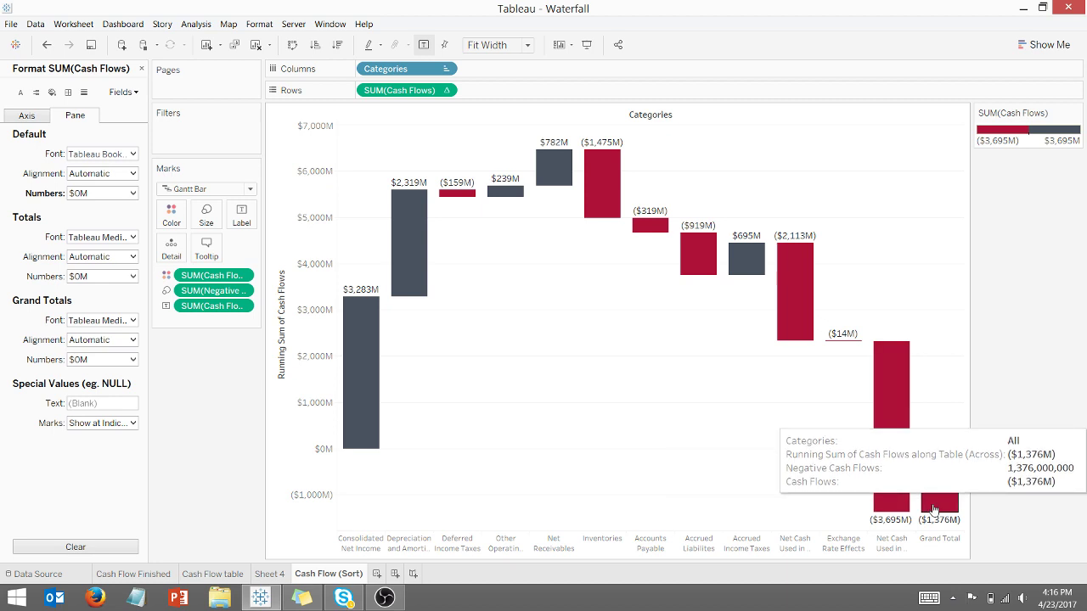